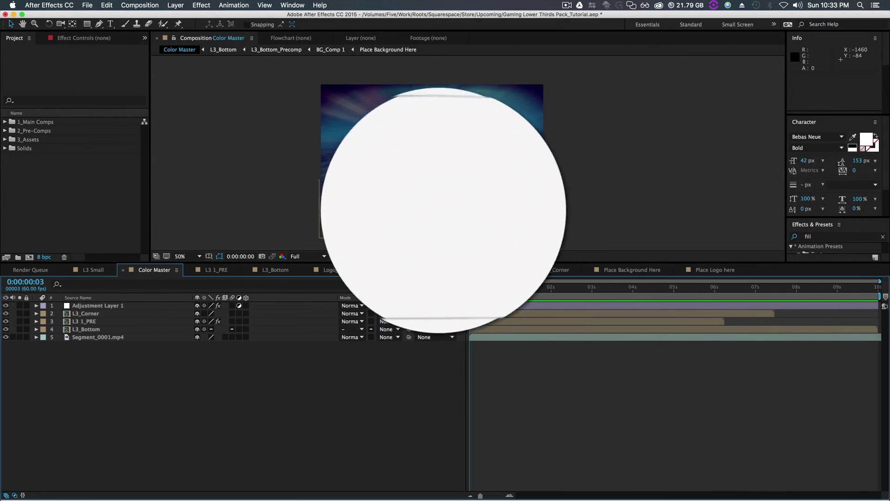
Play the finished lower-third at Fit zoom in an enlarged viewer over the gameplay.
key(space)
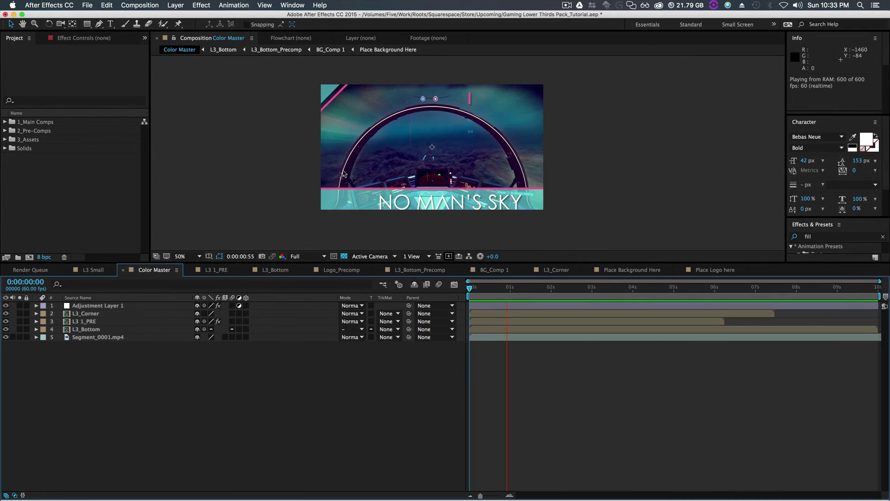
click(193, 257)
click(185, 265)
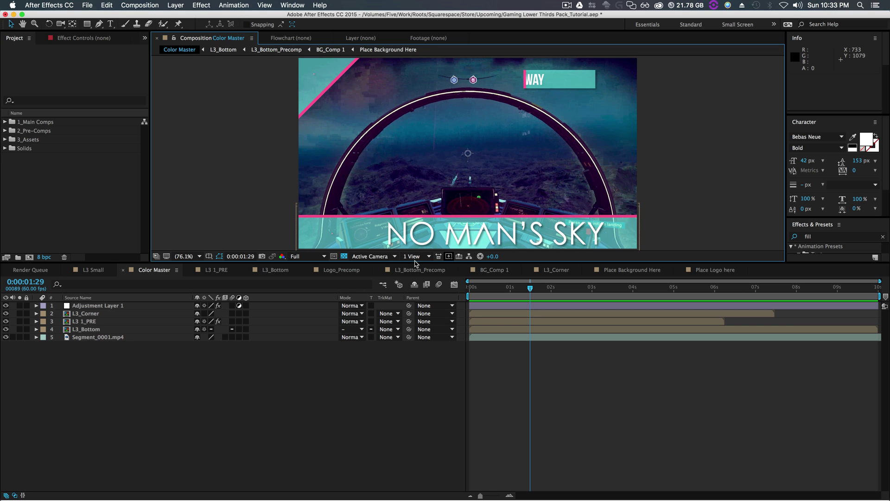
drag(415, 270, 436, 380)
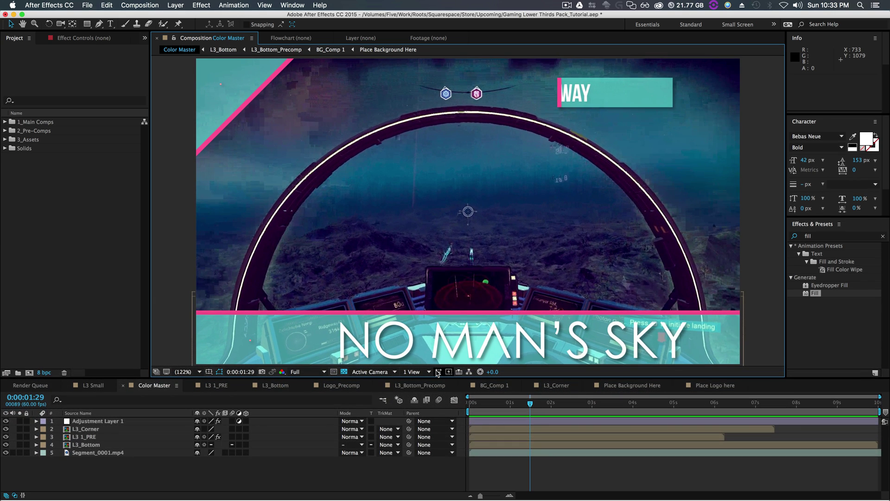
click(523, 397)
key(space)
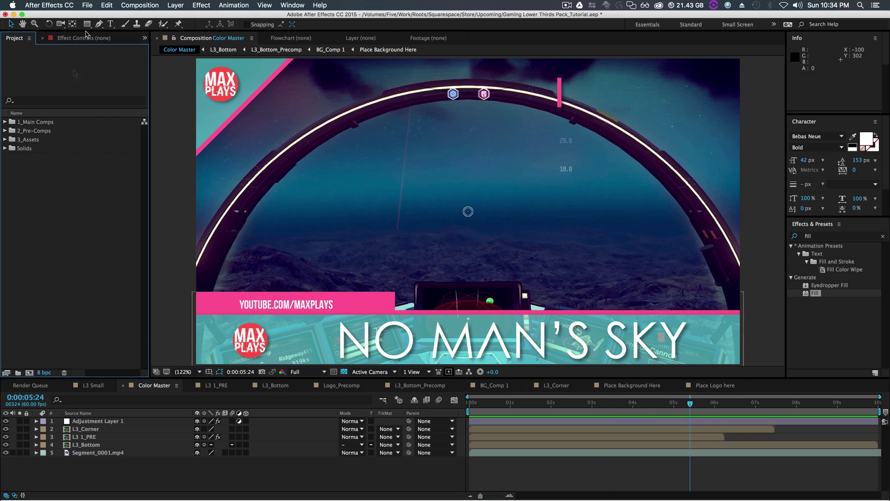
Start a new, empty After Effects project.
click(86, 5)
mouse_move(101, 18)
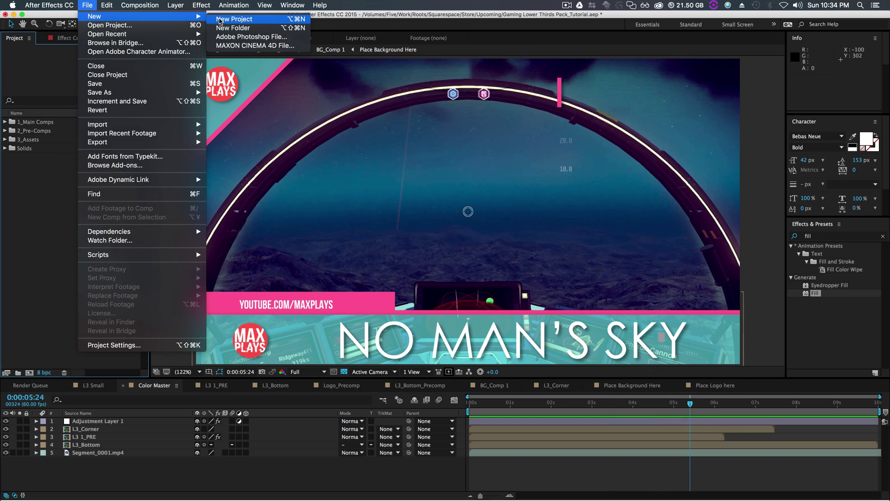
click(221, 20)
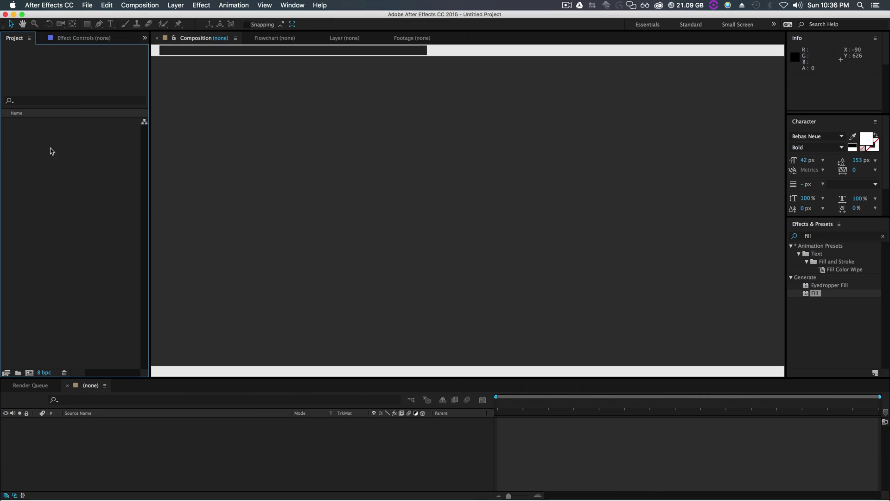
Add a new 1920×1080 composition, Comp 1, from the Project panel.
right_click(51, 152)
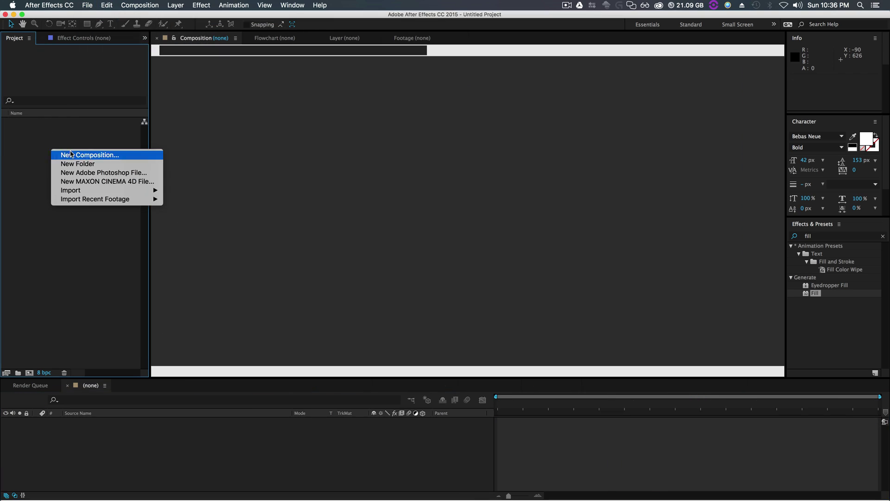
click(72, 156)
drag(356, 95, 439, 82)
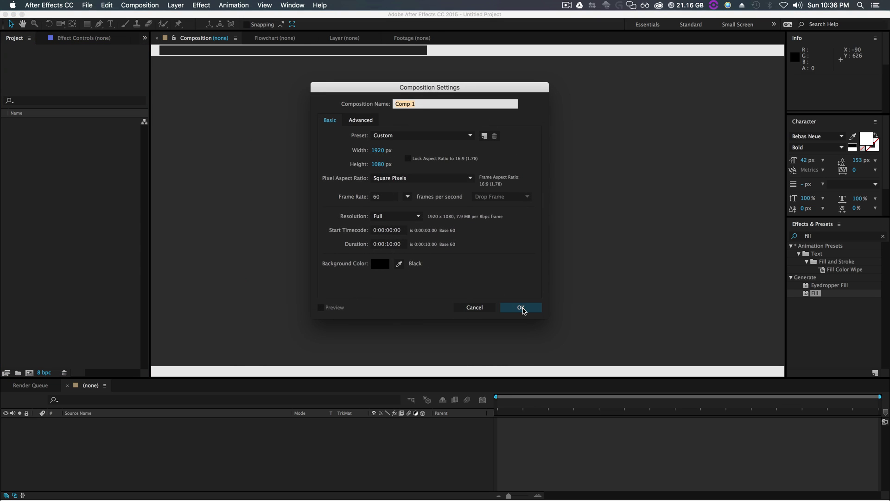
click(521, 308)
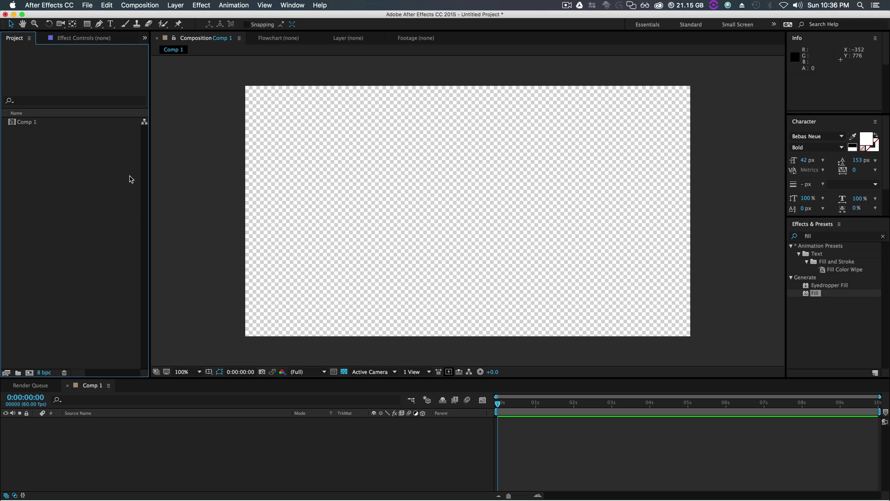
Draw a cyan rectangle bar across the bottom of the frame.
click(87, 25)
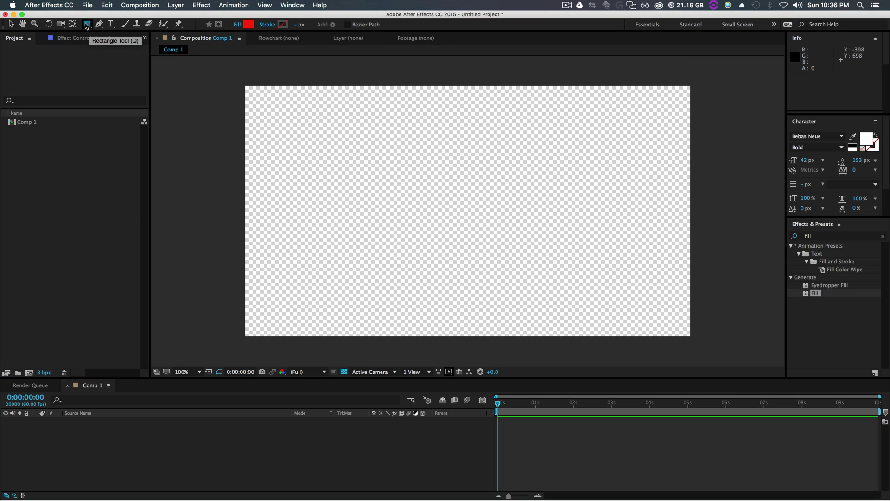
drag(207, 296, 727, 348)
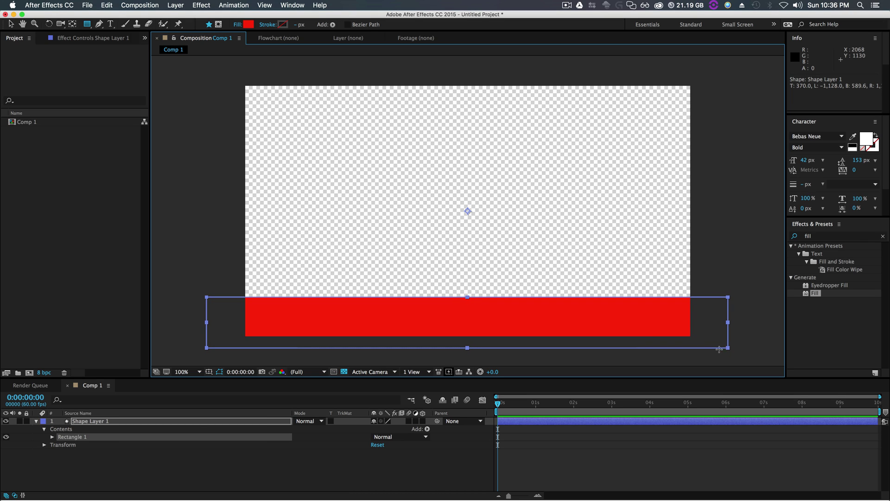
click(249, 24)
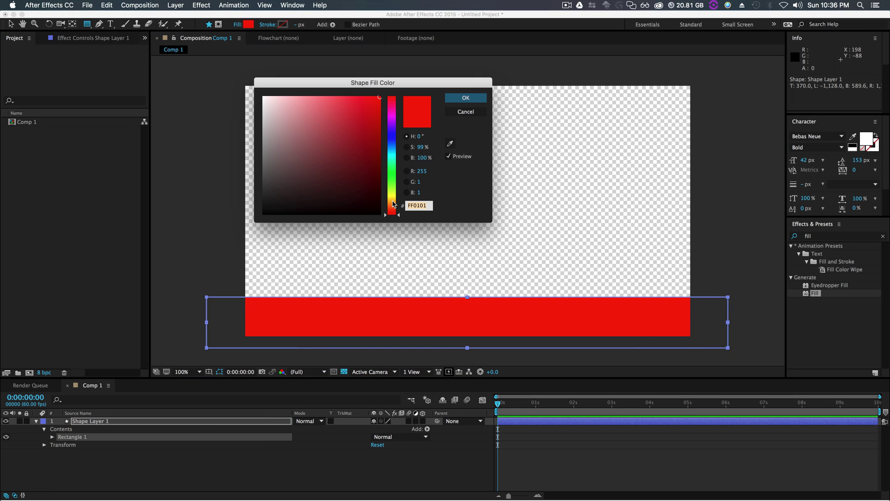
drag(393, 204, 391, 155)
click(466, 98)
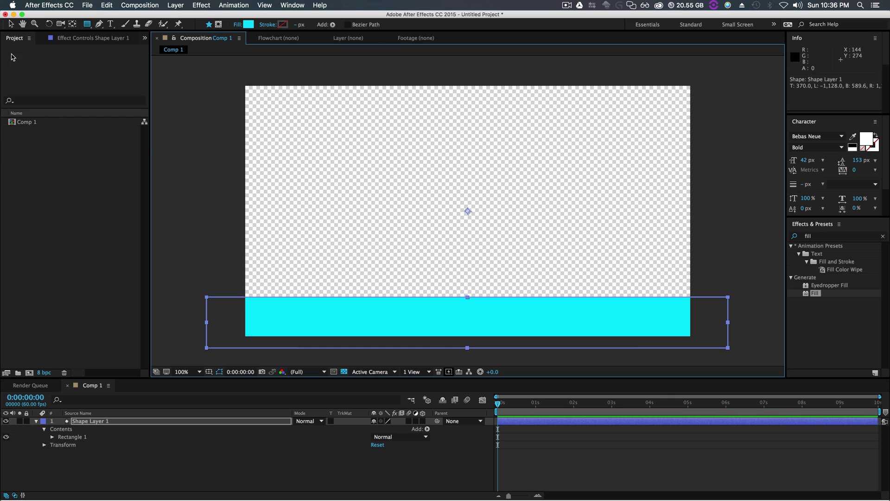
Duplicate the cyan bar and change the lower copy, Shape Layer 1, to purple.
click(10, 24)
click(116, 467)
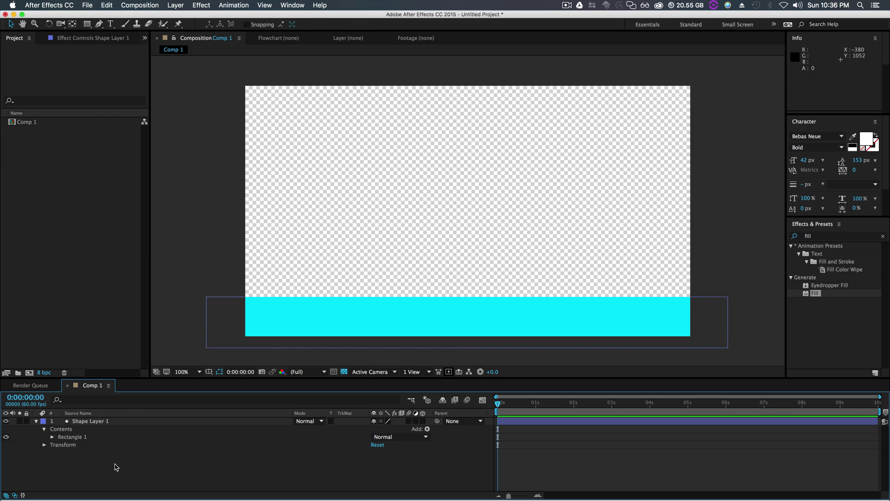
click(88, 421)
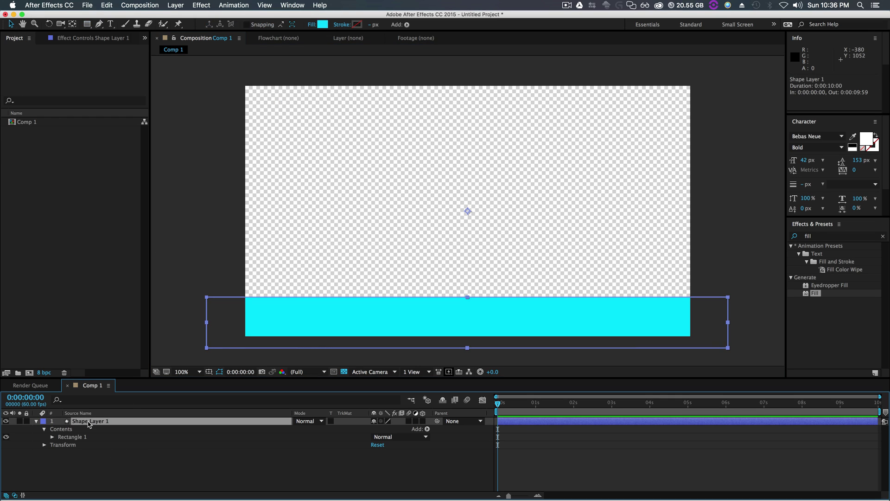
key(super+d)
click(102, 429)
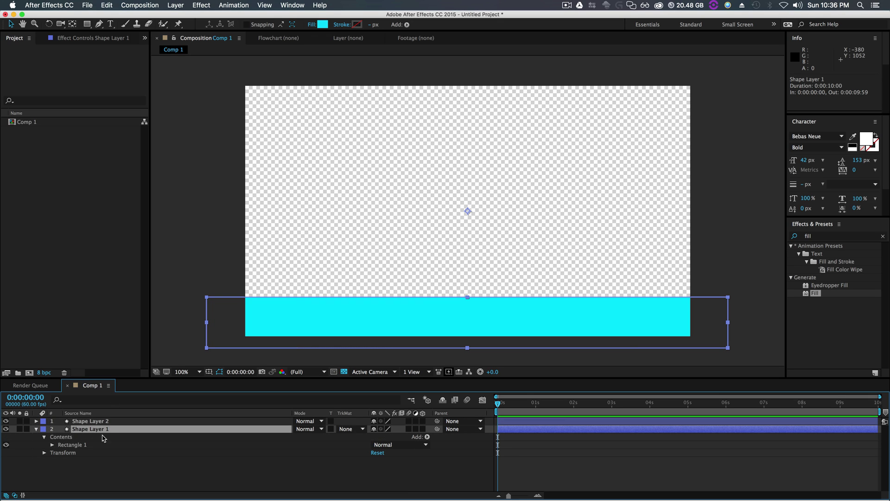
click(323, 24)
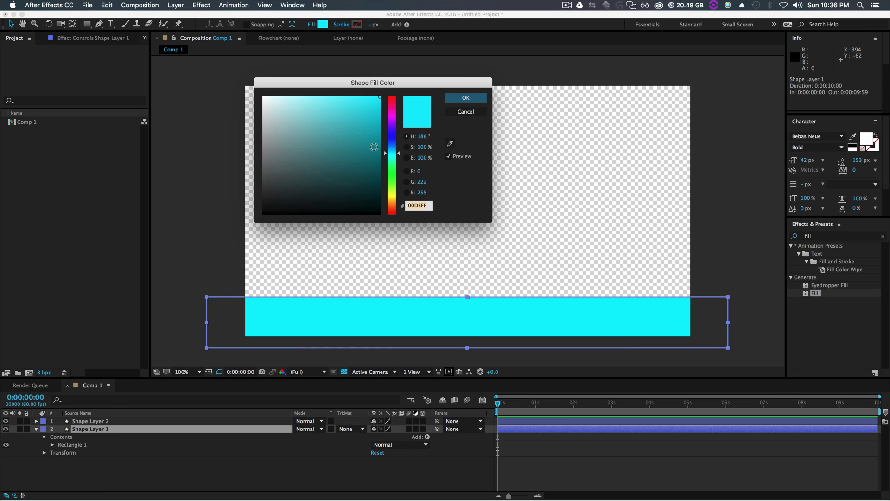
drag(392, 156, 391, 125)
click(333, 134)
click(379, 98)
click(472, 102)
Lower the cyan bar's opacity to about 53%.
click(86, 421)
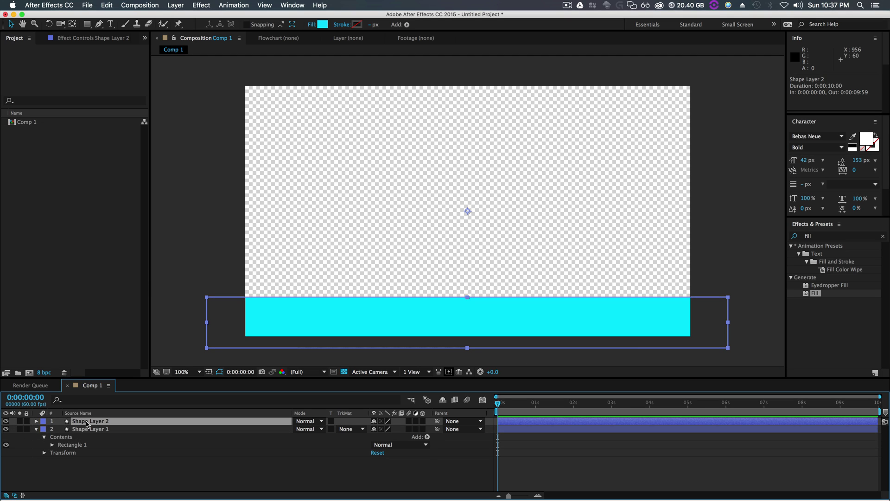
key(t)
drag(377, 432, 361, 434)
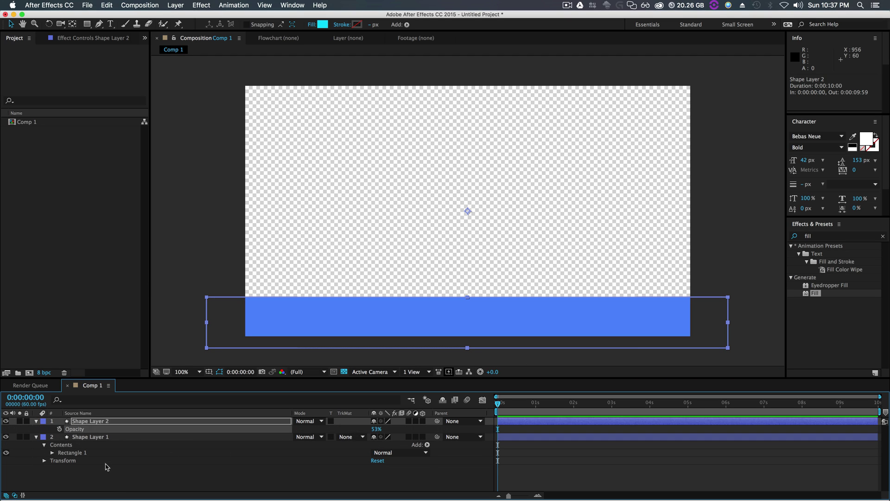
Raise the purple bar 18 pixels so a thin strip shows above the cyan bar.
click(91, 437)
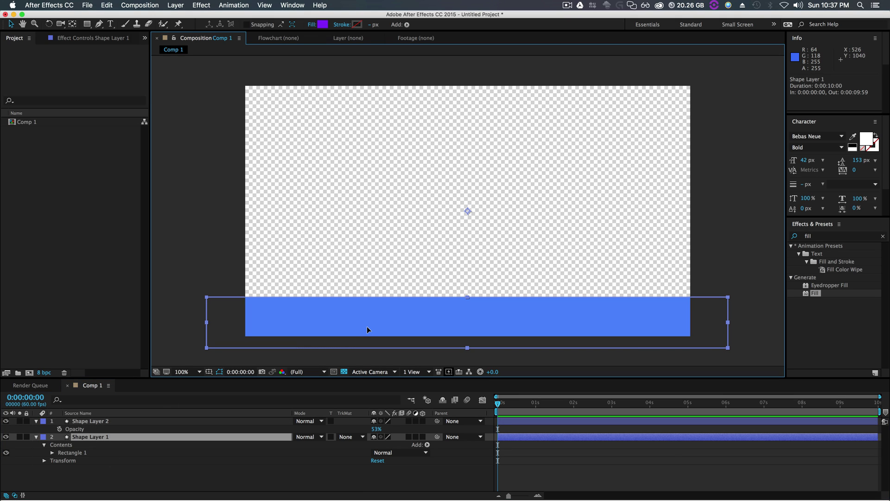
drag(367, 326, 366, 321)
click(208, 262)
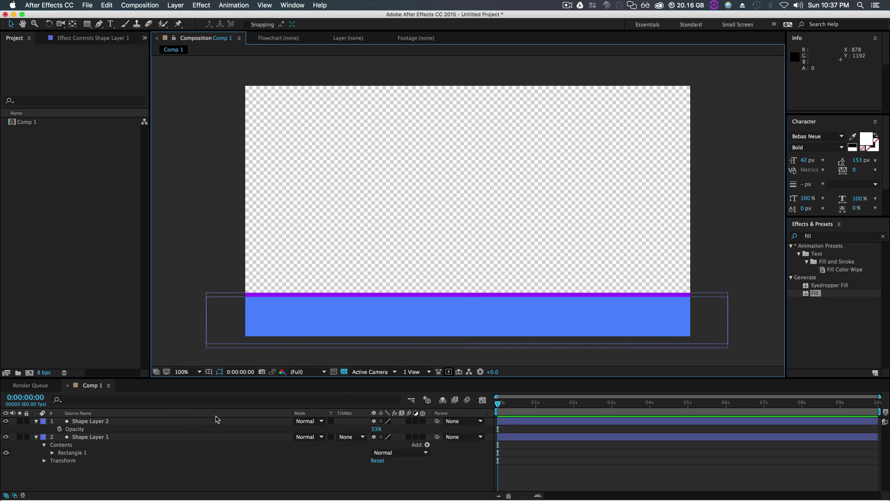
click(508, 496)
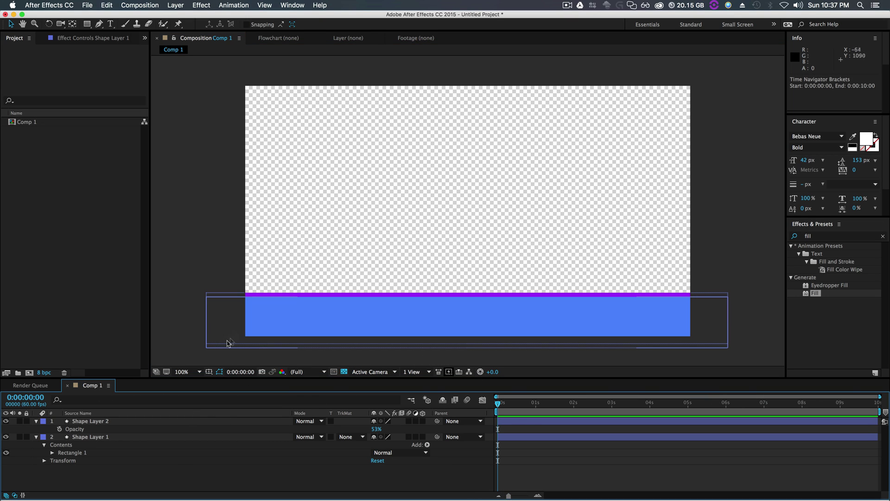
Keyframe the cyan bar's Position at 2 seconds, starting lower at 723 at time zero.
click(37, 421)
click(36, 429)
click(91, 421)
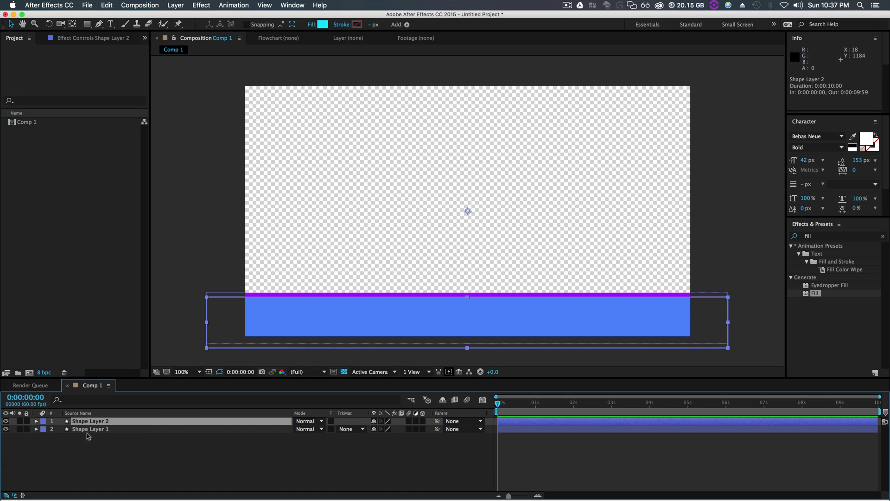
click(90, 428)
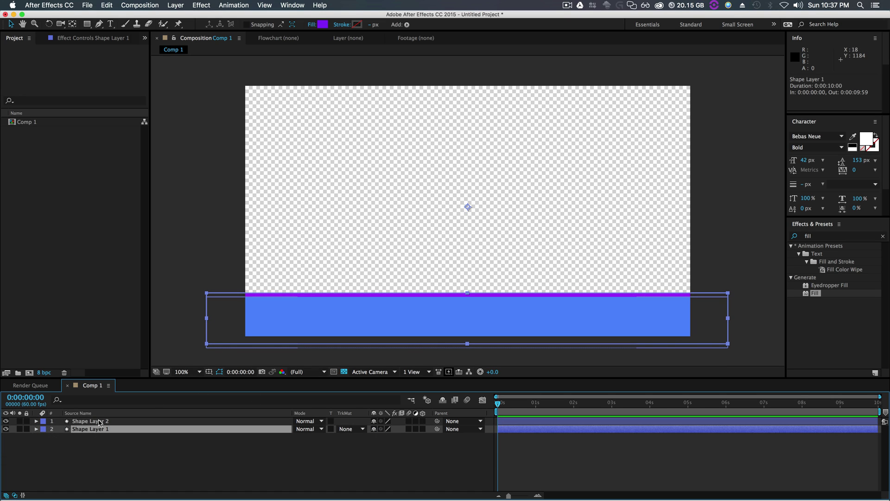
click(99, 421)
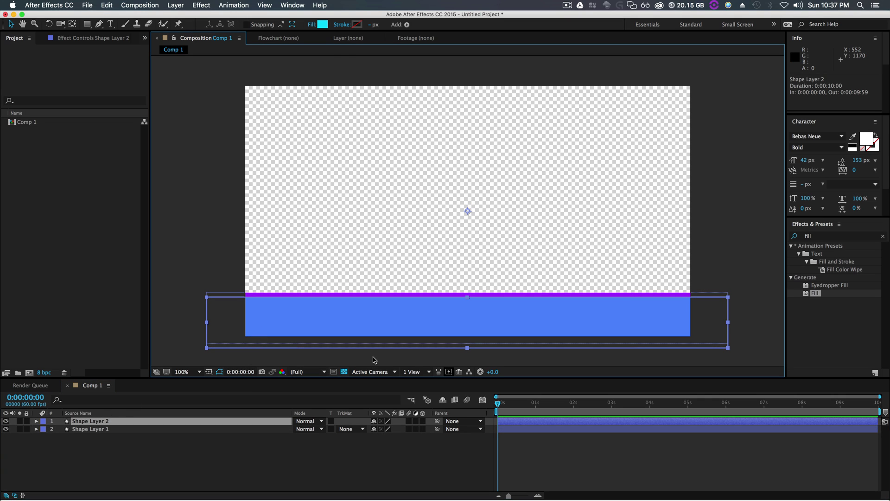
key(p)
drag(519, 409, 573, 411)
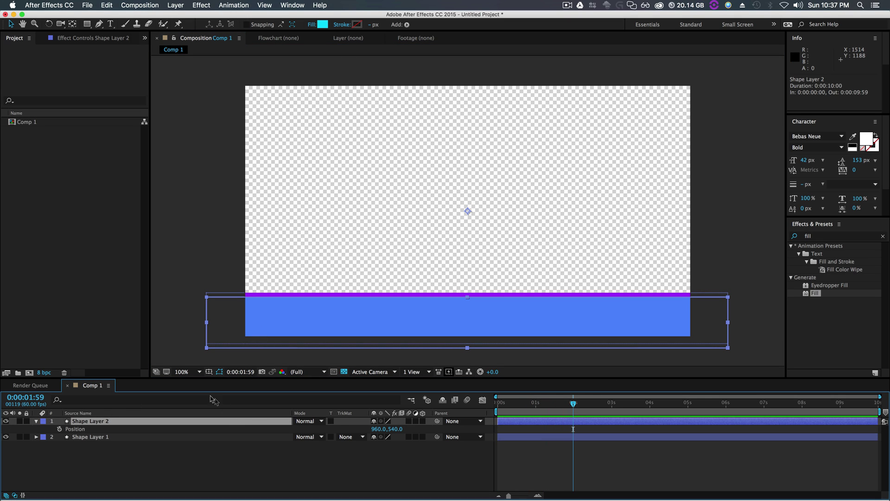
click(60, 428)
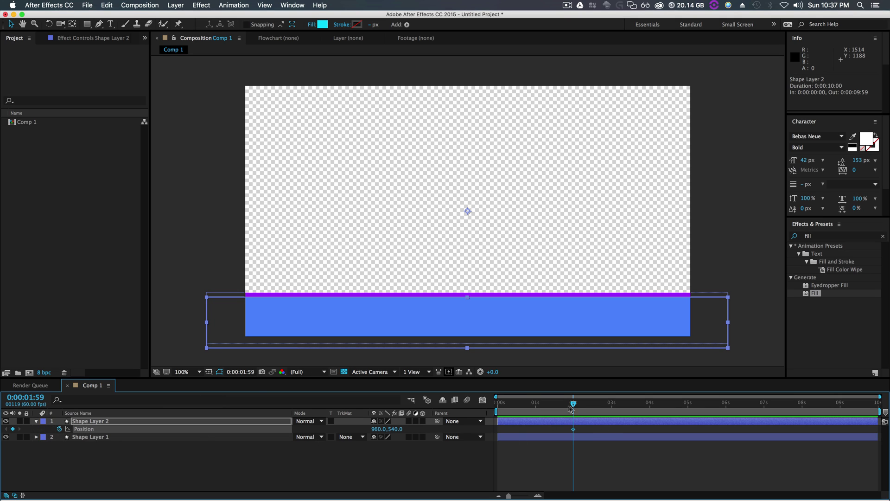
drag(572, 407, 492, 424)
drag(398, 430, 482, 429)
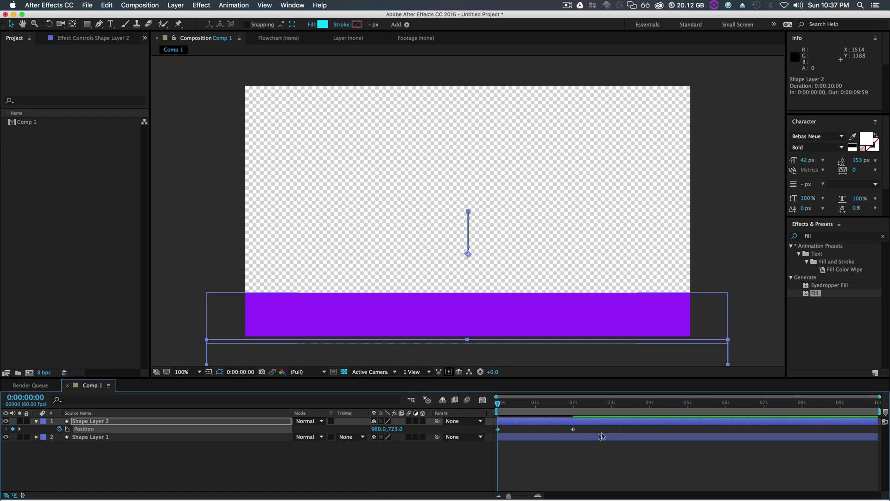
drag(616, 427, 493, 432)
Apply Easy Ease to both Position keyframes and preview the rise.
right_click(498, 429)
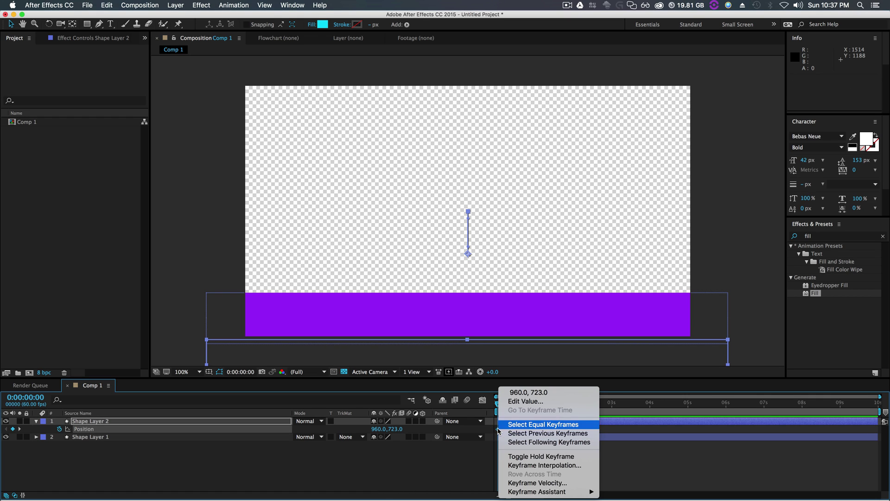
mouse_move(542, 491)
click(642, 443)
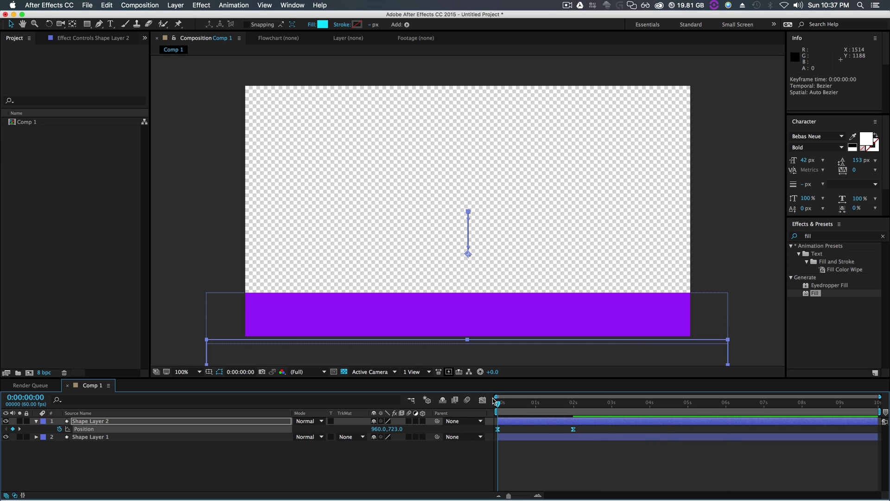
key(space)
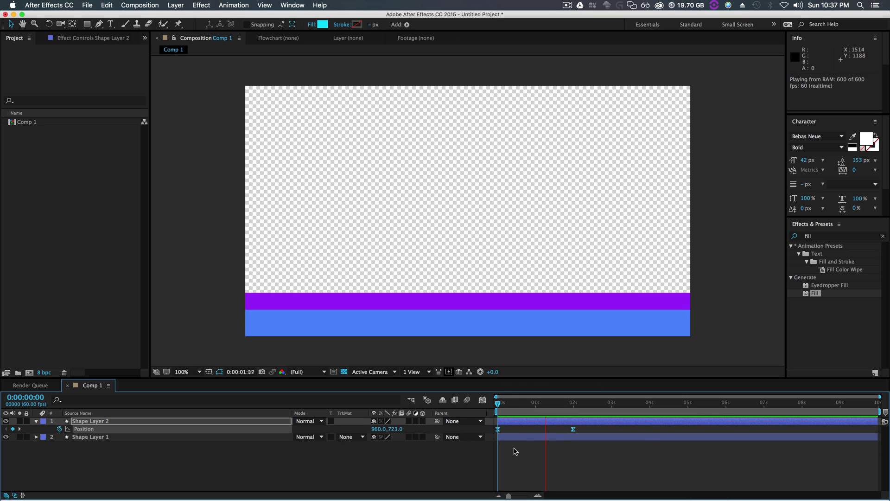
key(space)
Lengthen the ease influence in the Graph Editor for a symmetric speed curve, then preview.
drag(617, 427, 485, 434)
click(482, 399)
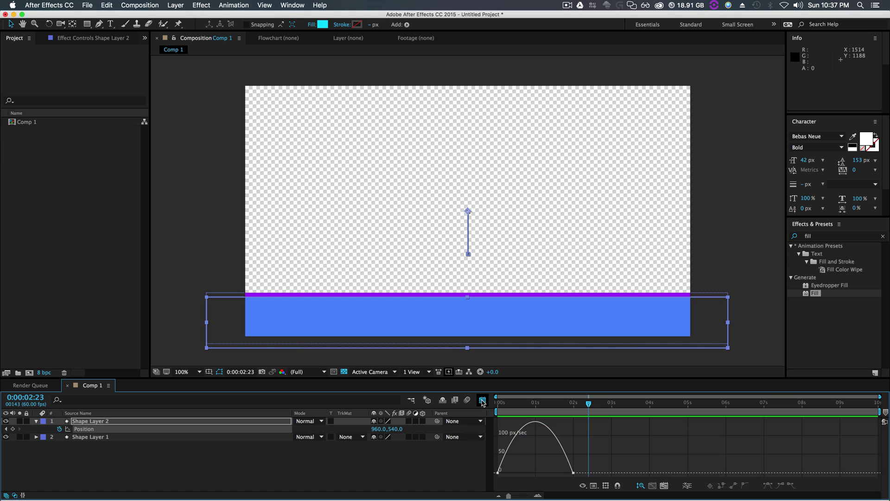
click(499, 472)
drag(511, 473, 545, 472)
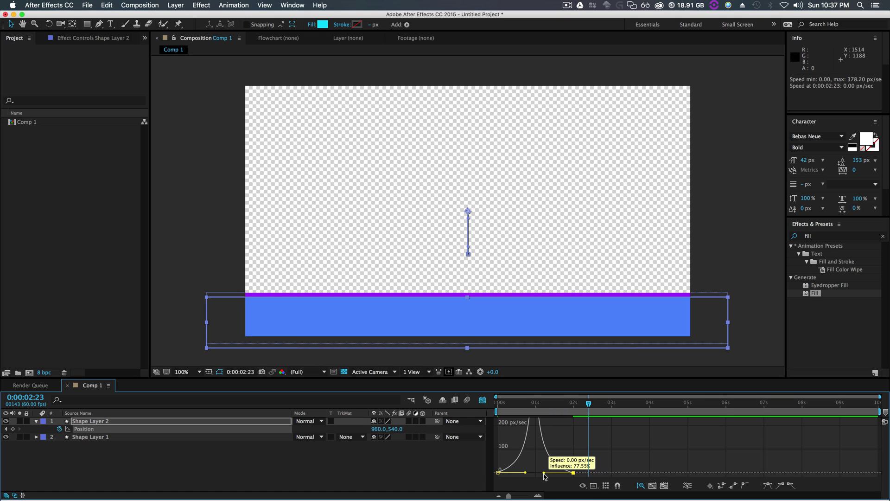
click(482, 400)
key(Home)
key(space)
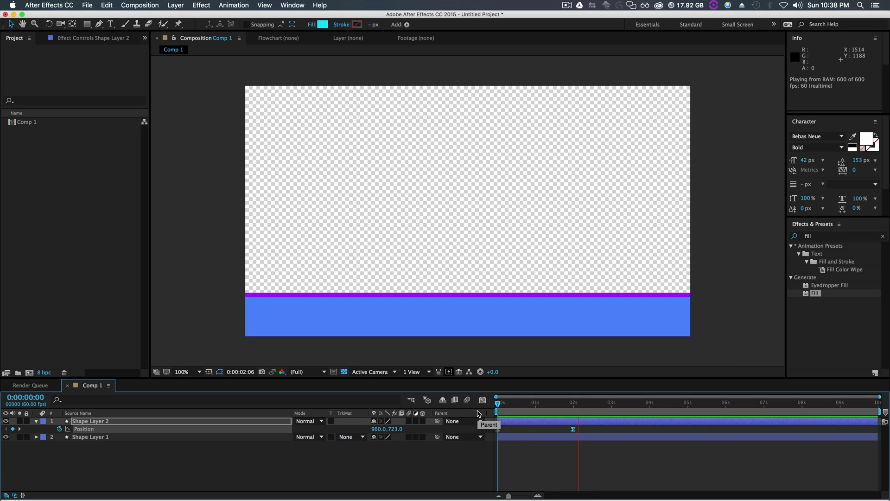
key(space)
Parent Shape Layer 1 to Shape Layer 2 and preview both bars moving together.
click(95, 438)
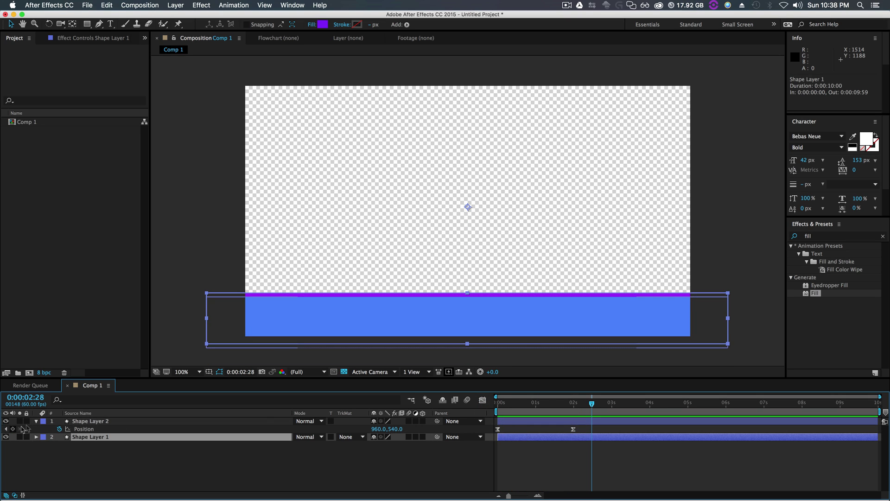
drag(437, 437, 90, 421)
key(space)
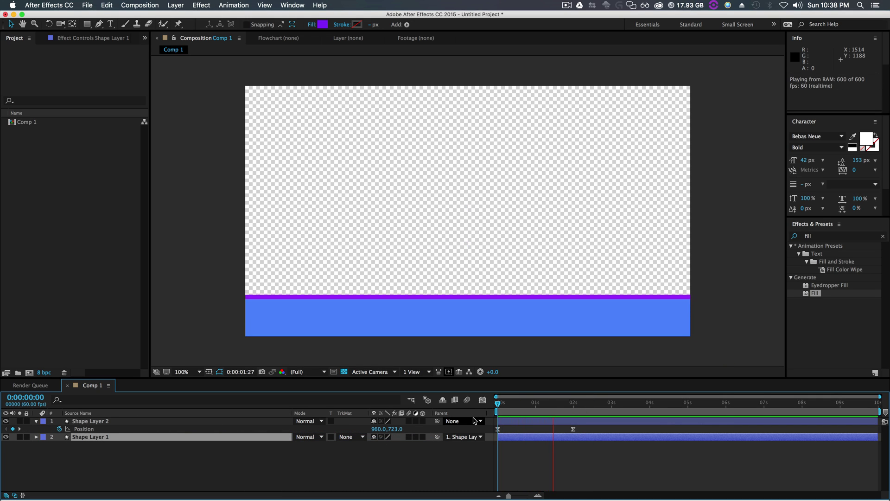
click(243, 468)
drag(540, 411, 572, 411)
Rename the layers Top Shape and Bottom Shape.
click(93, 423)
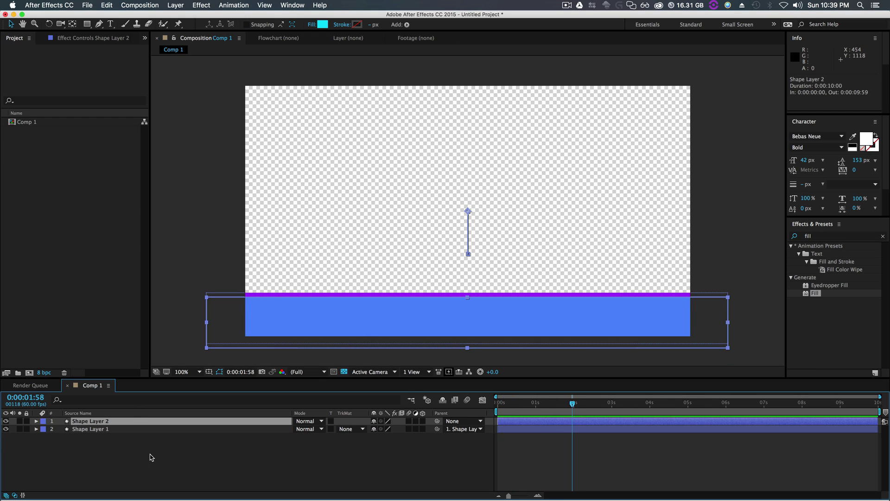
key(Return)
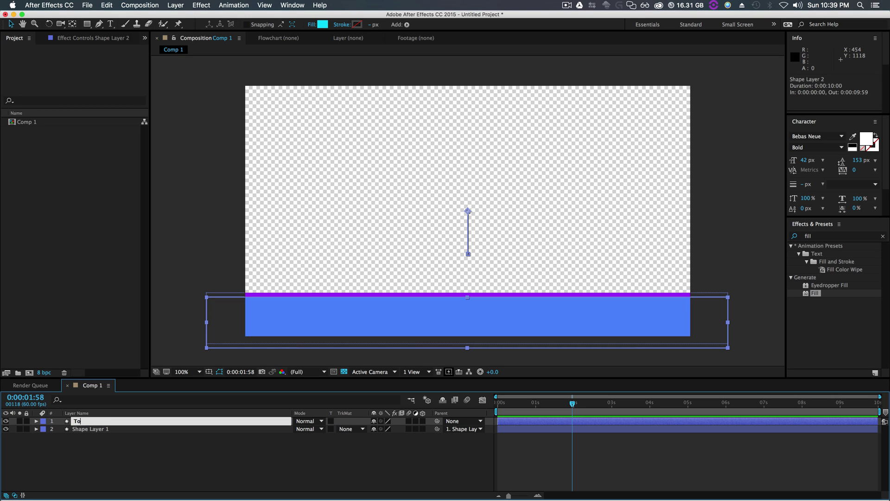
text(Top Shape)
key(Return)
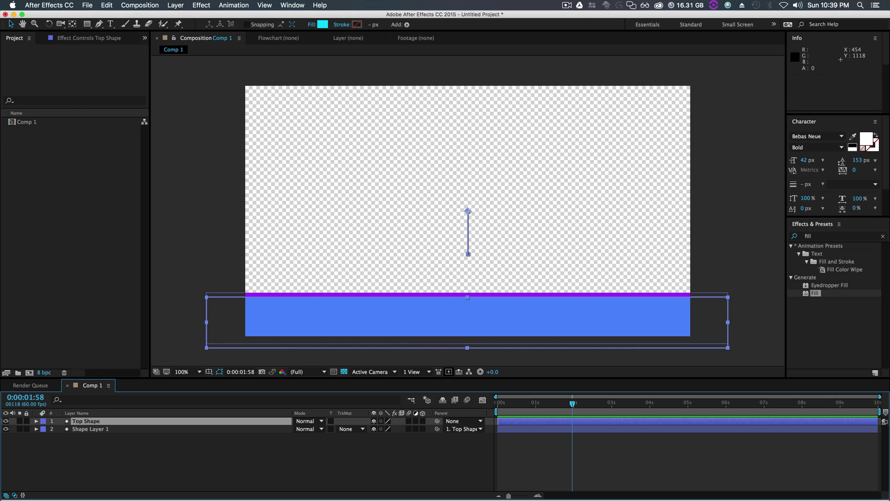
click(82, 430)
key(Return)
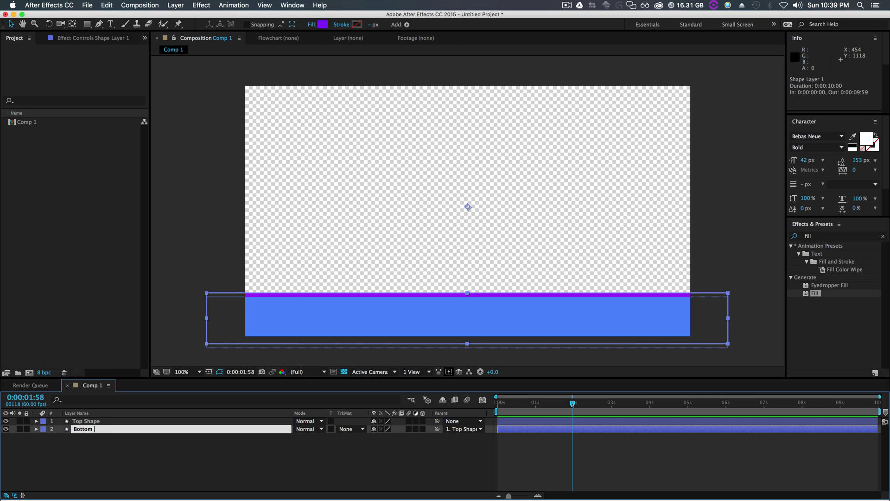
key(Return)
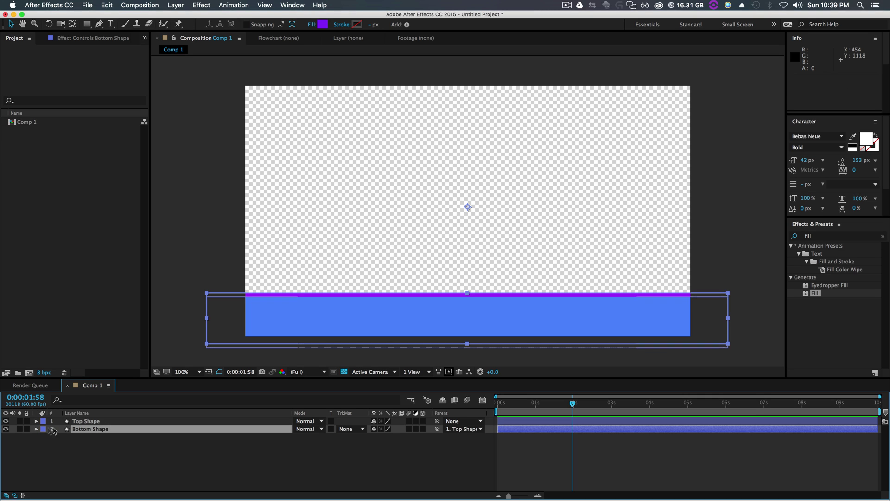
Duplicate Top Shape and move the copy, Top Shape 2, below it.
click(85, 421)
key(super+d)
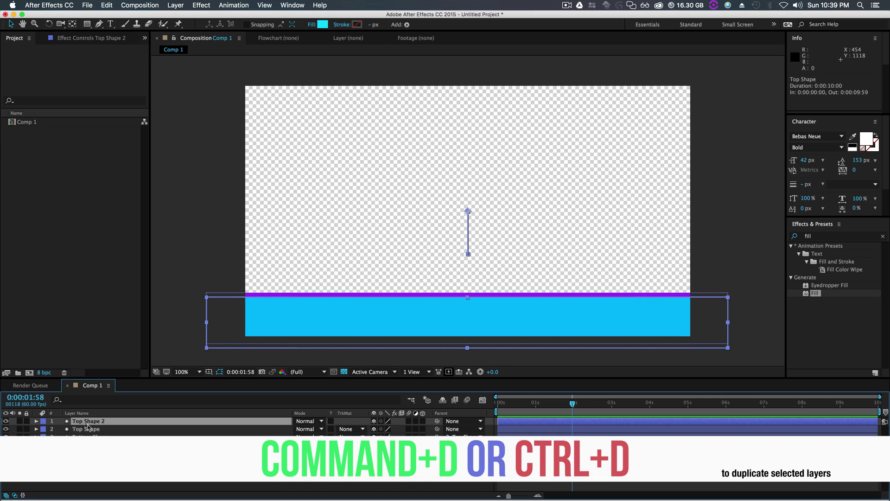
drag(104, 422, 91, 432)
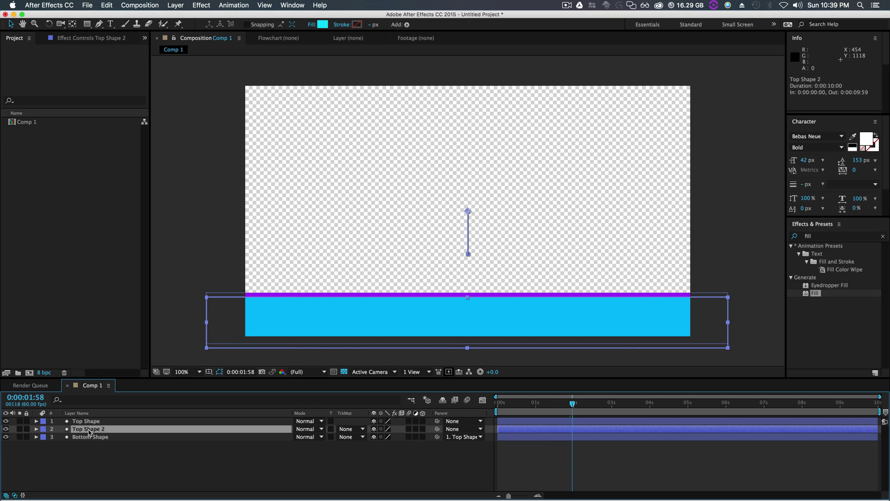
Set Top Shape 2 to 100% opacity and use it as Bottom Shape's Alpha Inverted Matte.
key(t)
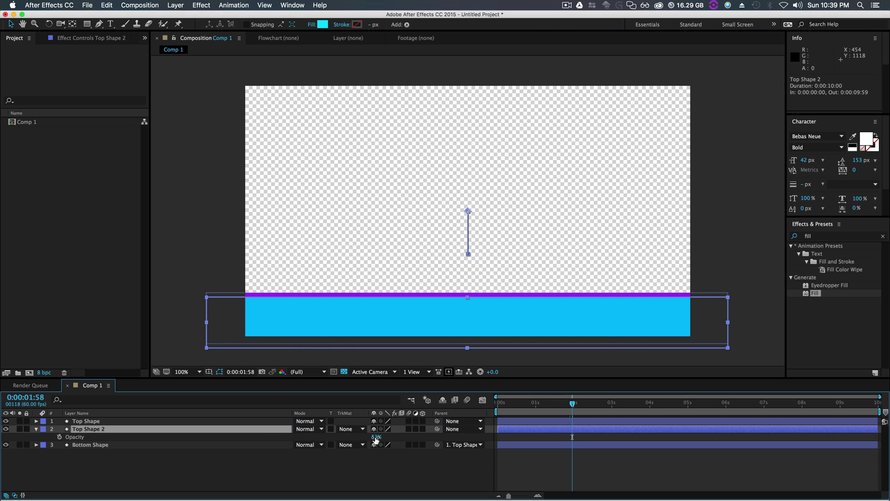
drag(376, 437, 372, 466)
click(90, 446)
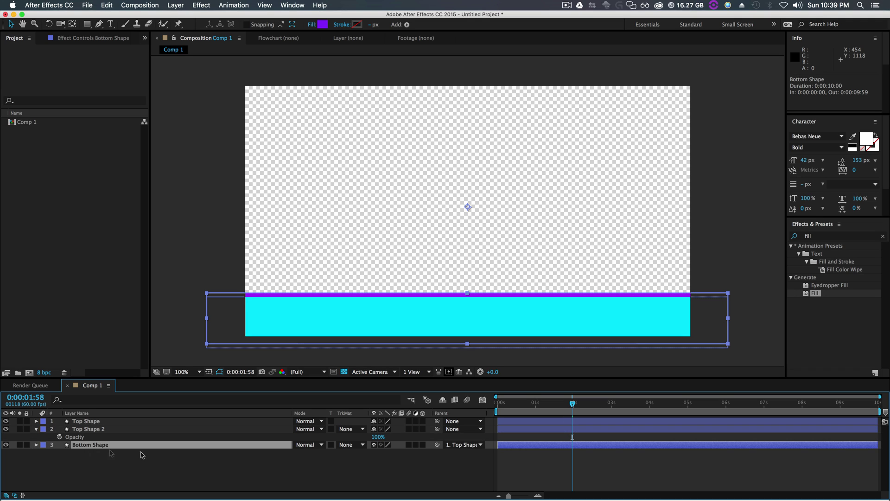
click(350, 445)
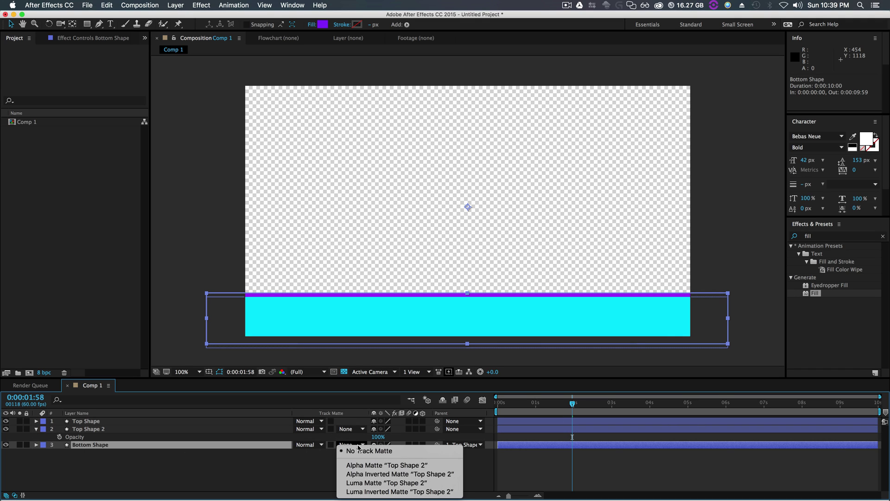
click(369, 474)
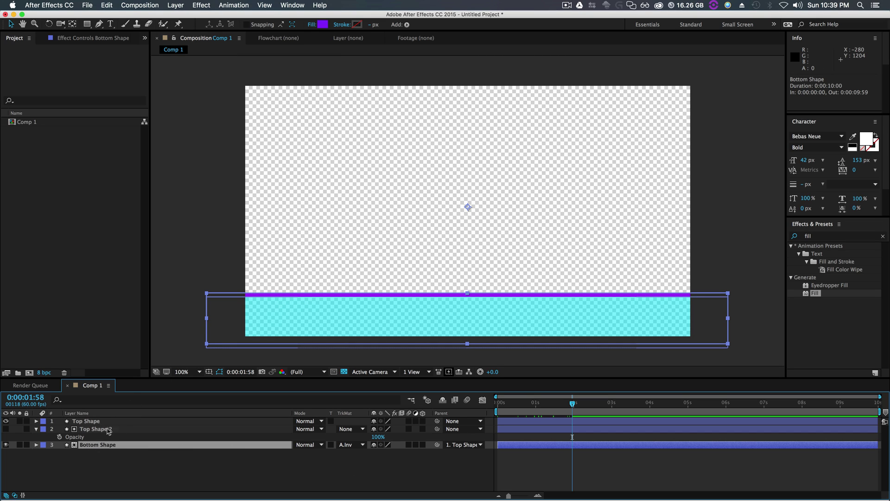
Keep Top Shape's opacity at 53% and move time to where the bar is visible.
click(107, 430)
click(119, 421)
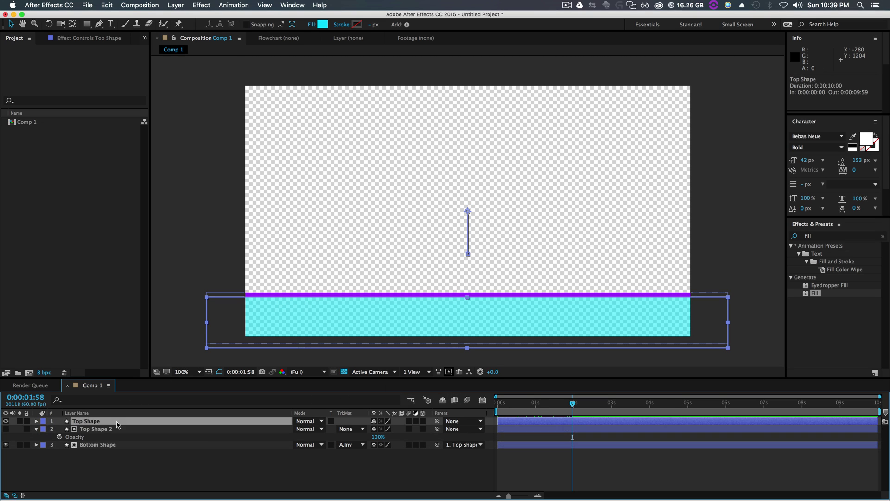
key(t)
drag(377, 427, 385, 448)
key(super+z)
key(super+z)
key(super+z)
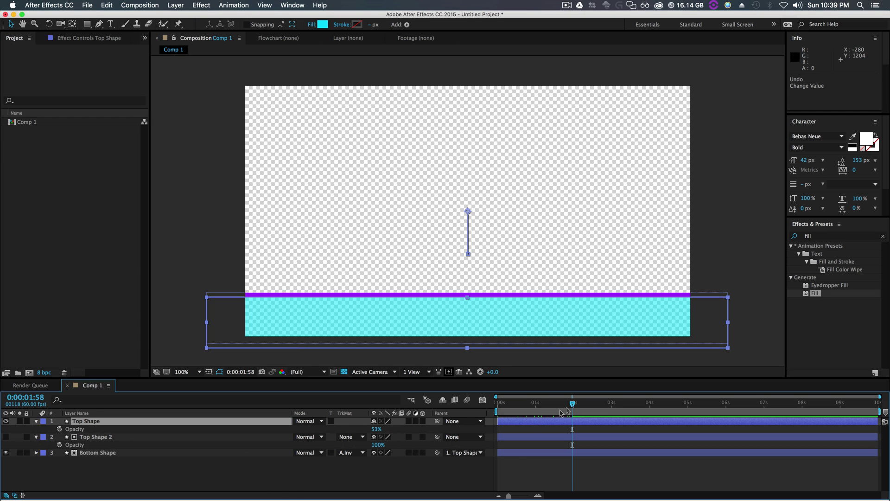
key(Home)
click(36, 422)
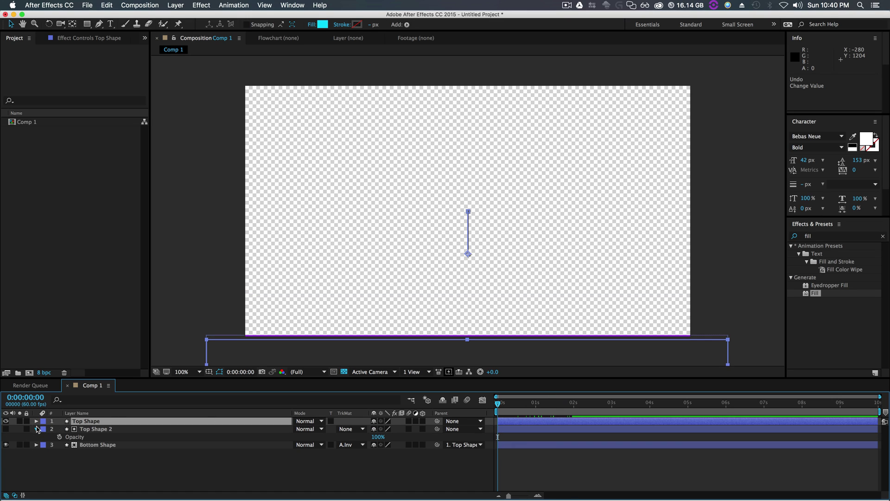
click(36, 429)
drag(496, 407, 572, 404)
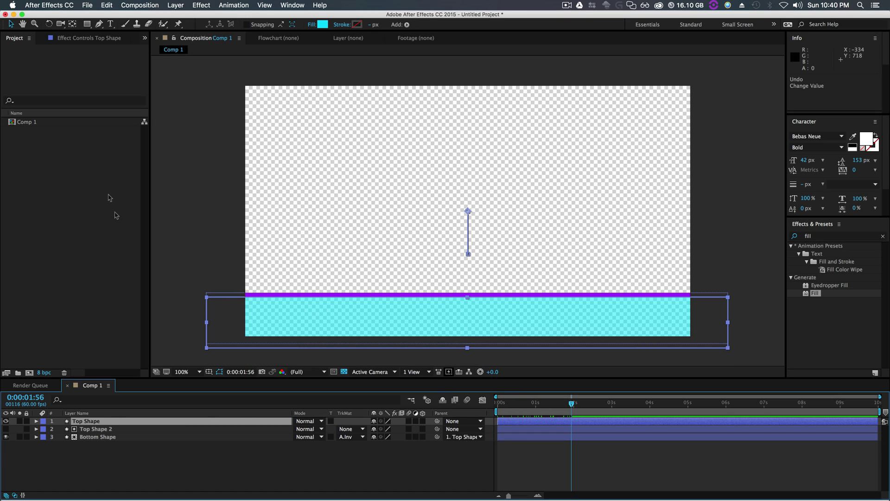
Draw a short purple rectangle just above the cyan bar's left end.
click(165, 174)
click(87, 24)
drag(235, 281, 380, 294)
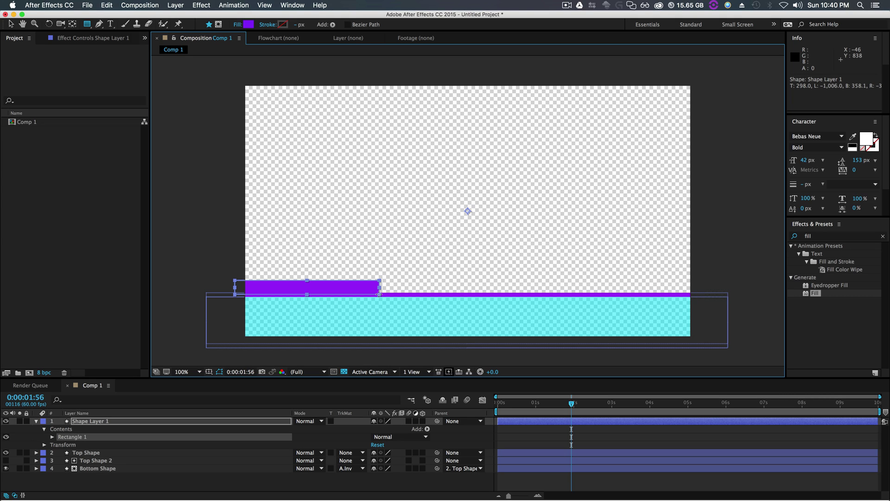
click(10, 25)
click(206, 261)
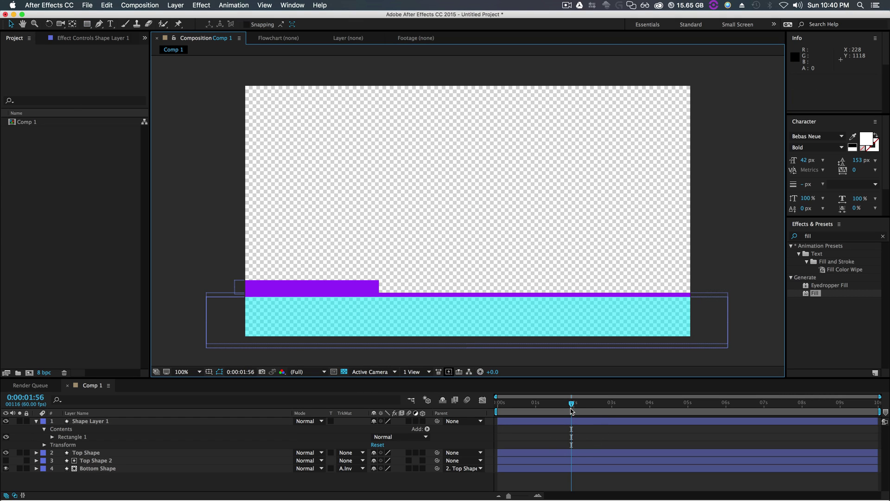
At 0:00:02:46, rename the new shape layer to Small Shape.
click(486, 422)
key(Home)
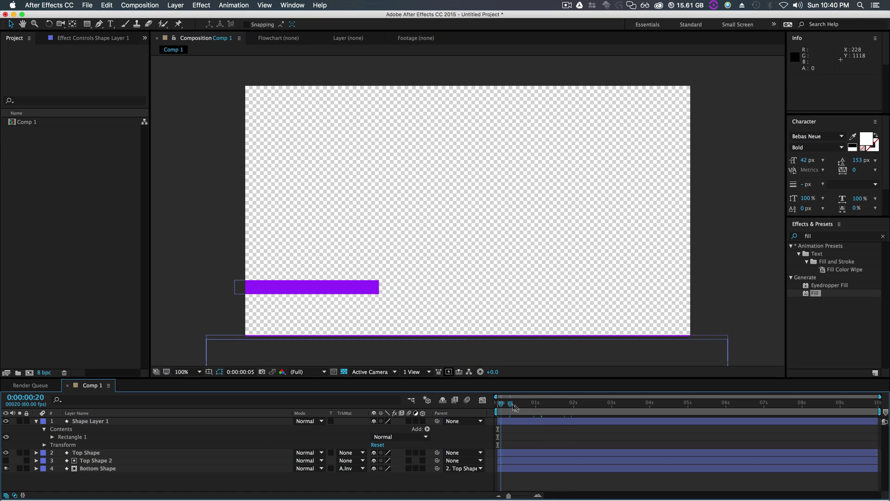
drag(517, 407, 603, 407)
click(90, 423)
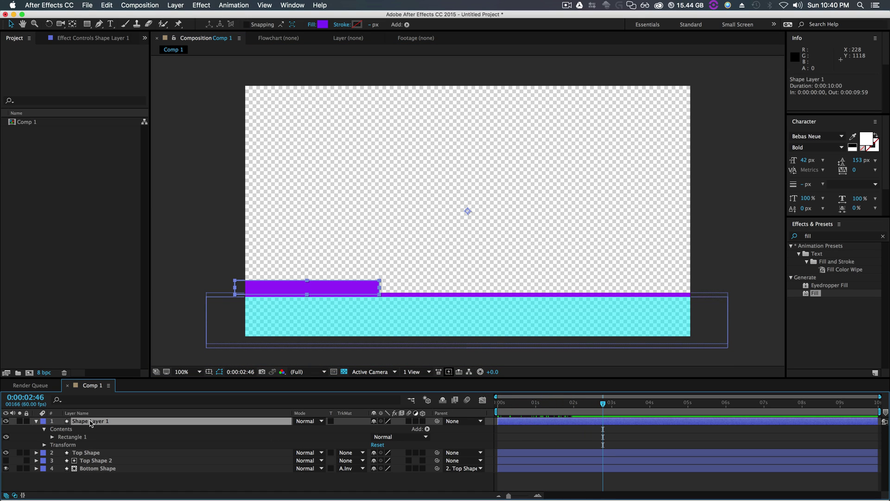
key(Return)
text(Sma)
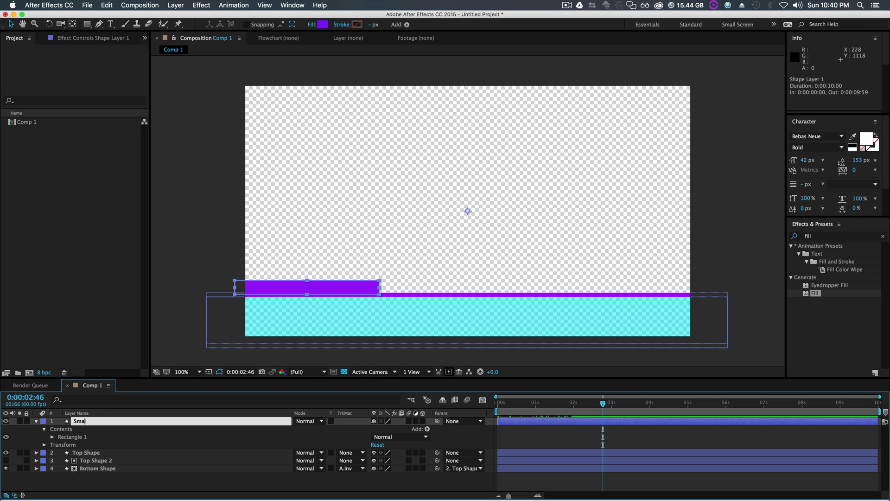
text(ll Shape)
key(Return)
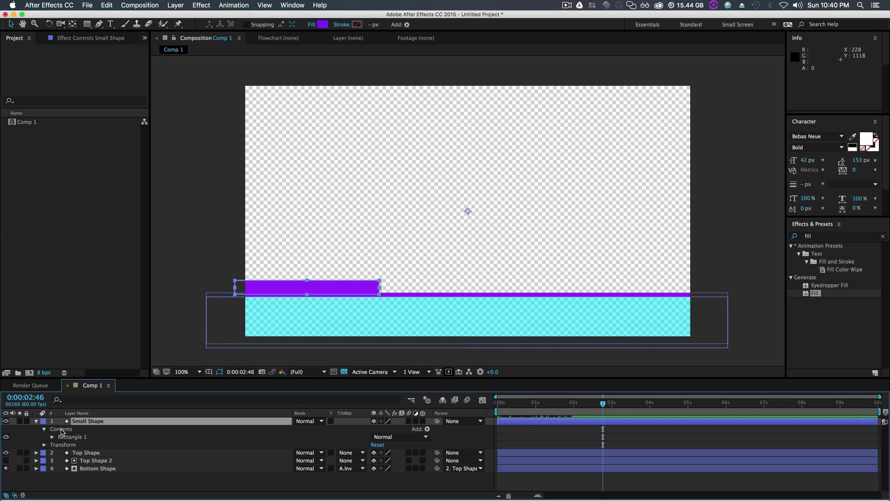
Keyframe Small Shape's Position so it starts below the cyan bar at 0:00:01:37.
click(37, 421)
click(38, 422)
click(38, 422)
key(alt+shift+p)
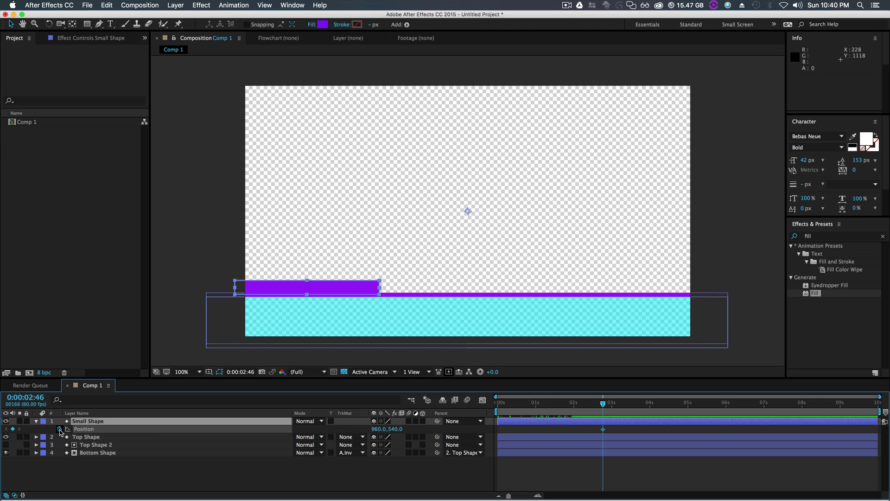
drag(592, 408, 566, 414)
drag(397, 430, 526, 421)
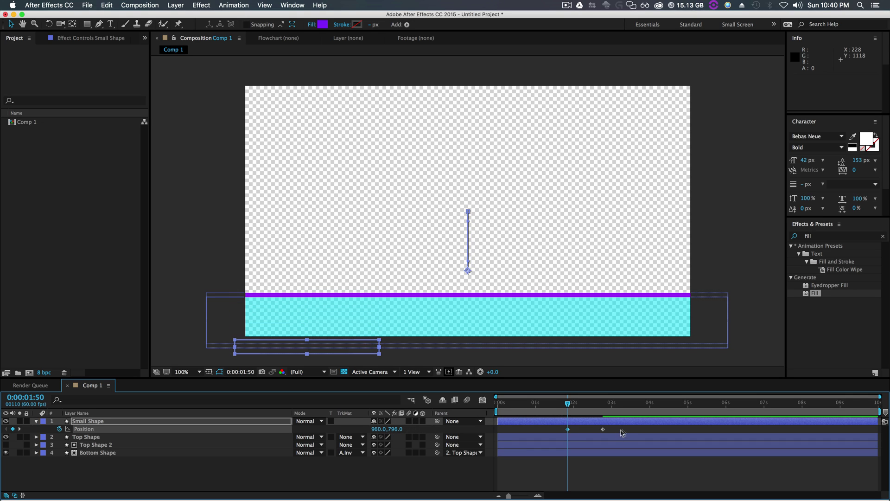
Easy Ease Small Shape's Position keyframes and sharpen the speed peak in the Graph Editor.
click(544, 430)
click(609, 429)
right_click(568, 429)
mouse_move(618, 492)
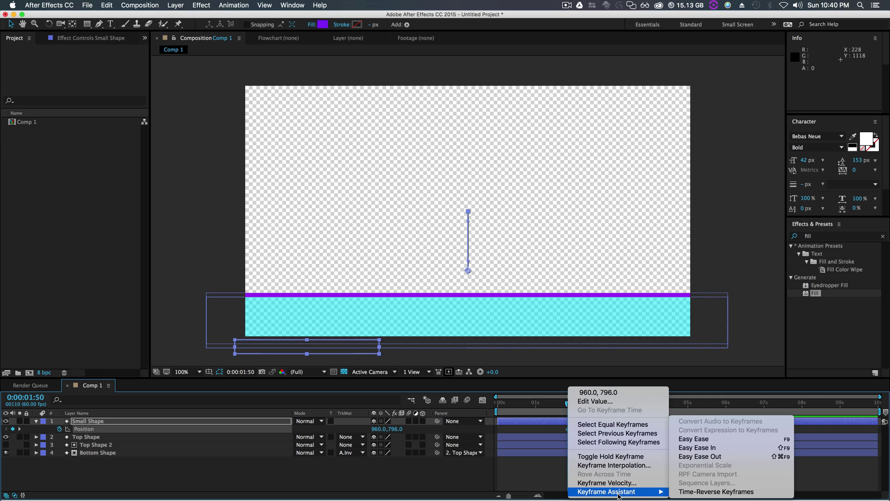
click(714, 440)
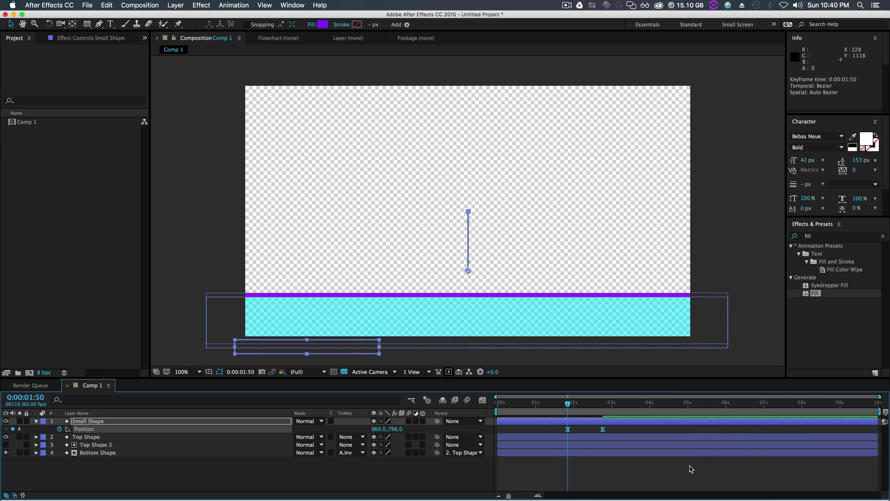
click(483, 400)
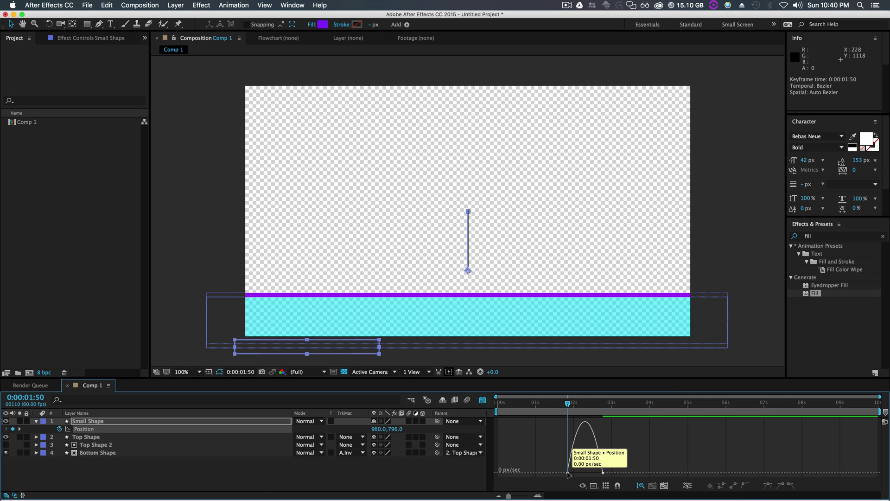
drag(573, 474, 589, 474)
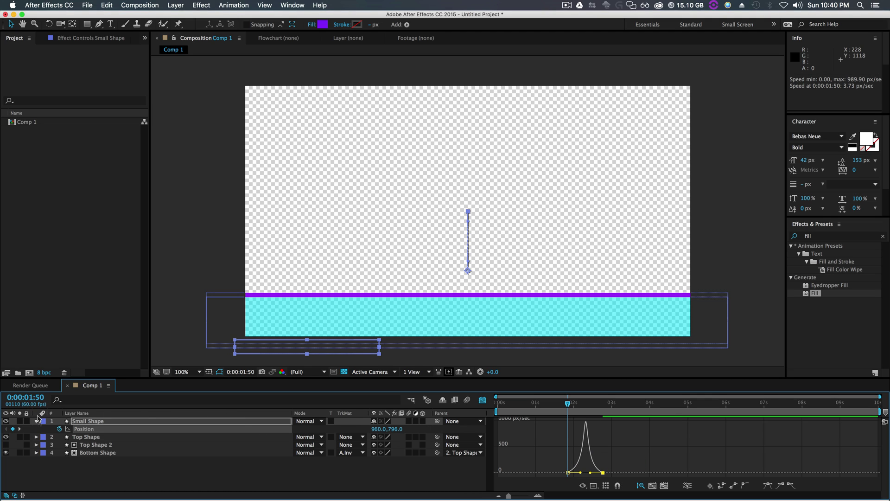
click(36, 421)
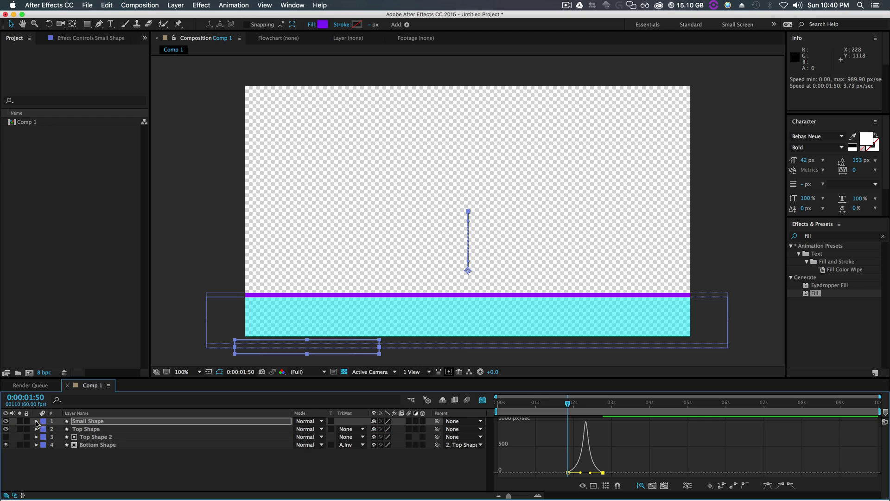
End the work area at about 3.5 seconds and preview the animation.
click(483, 400)
drag(881, 411, 630, 411)
key(space)
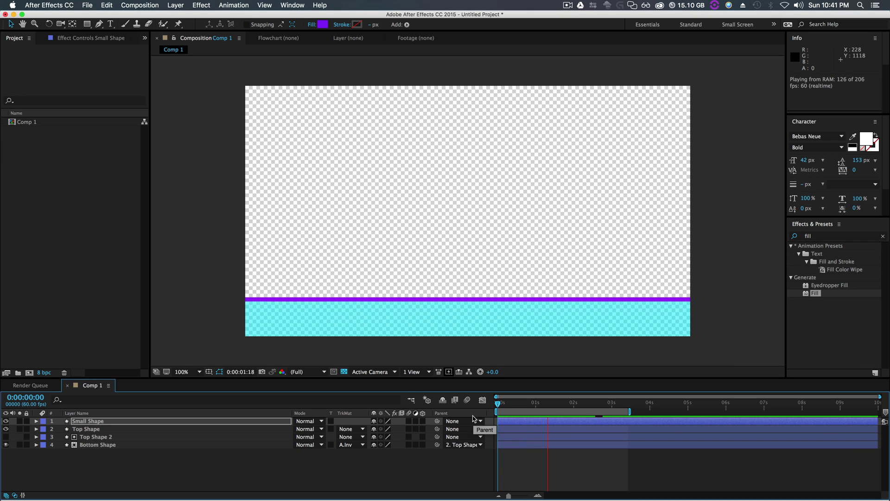
key(space)
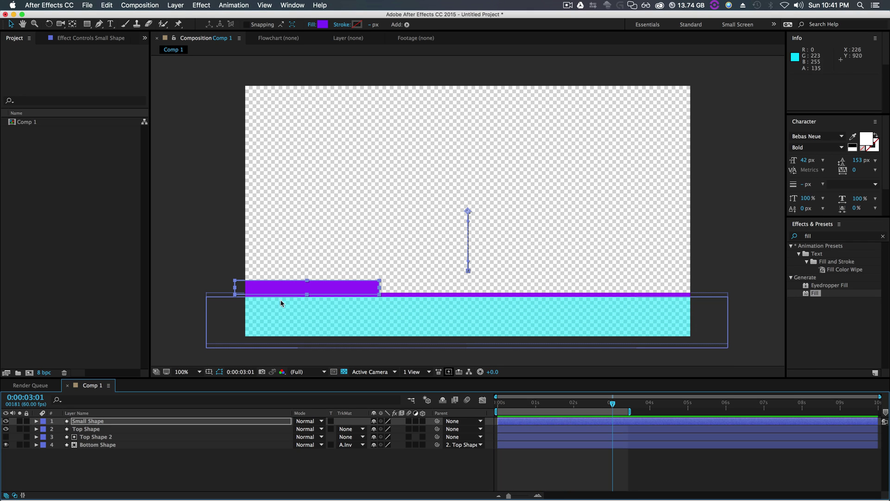
click(554, 413)
drag(554, 414, 604, 412)
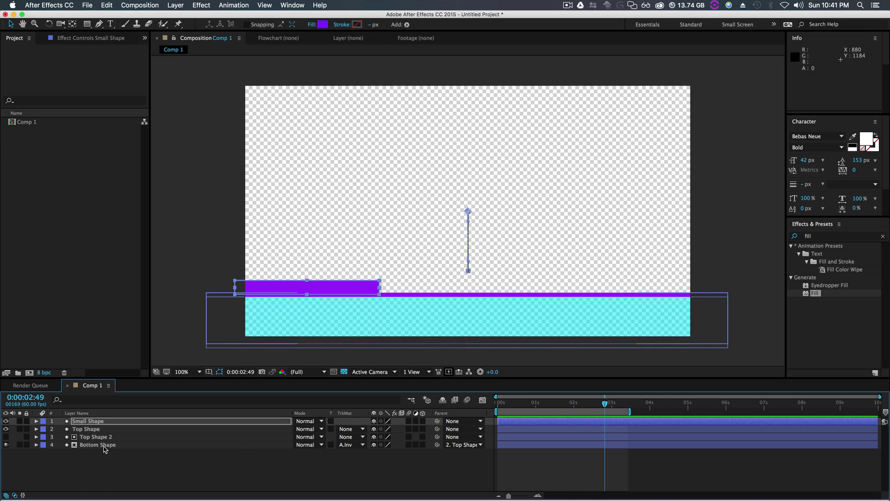
click(202, 458)
Duplicate Top Shape 2 as Top Shape 3 on top, and make it Small Shape's Alpha Inverted Matte.
click(100, 437)
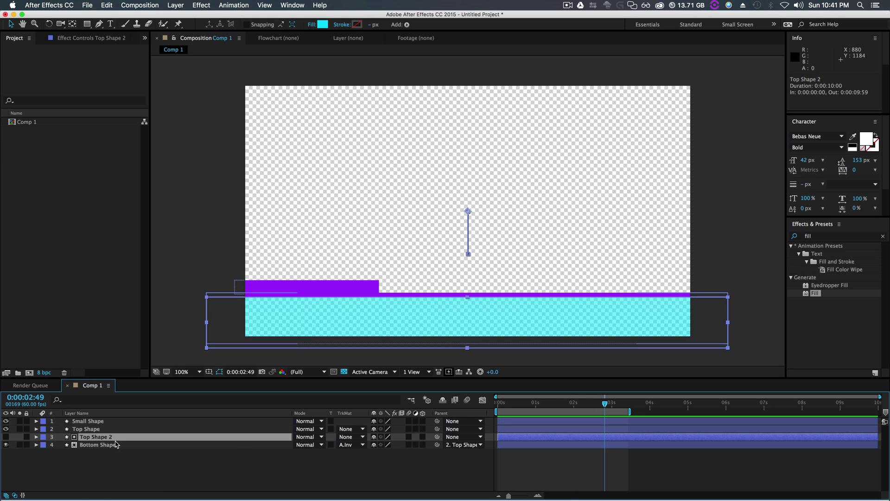
key(super+d)
drag(98, 437, 99, 420)
key(super+Down)
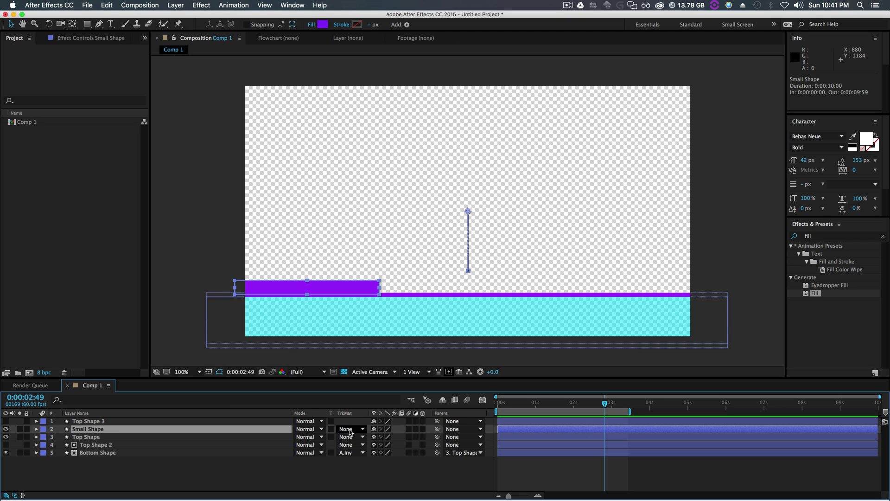
click(350, 432)
click(374, 458)
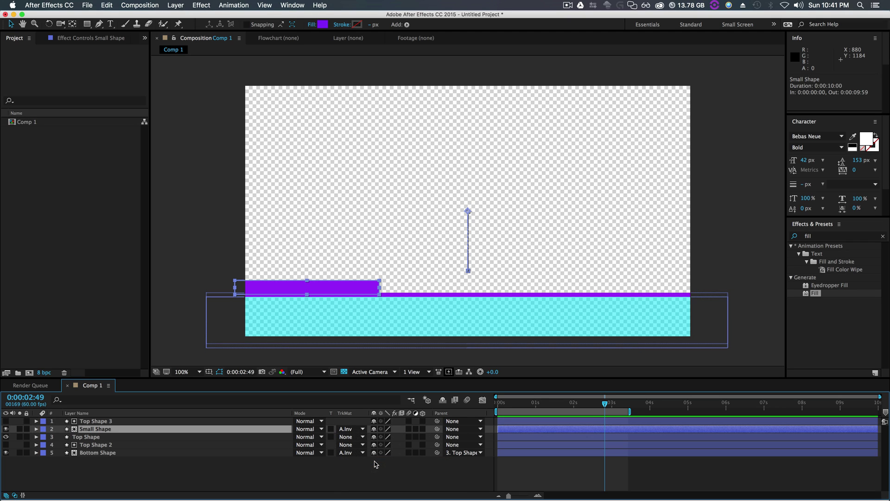
mouse_move(605, 403)
mouse_down()
mouse_move(571, 405)
mouse_move(608, 412)
mouse_up()
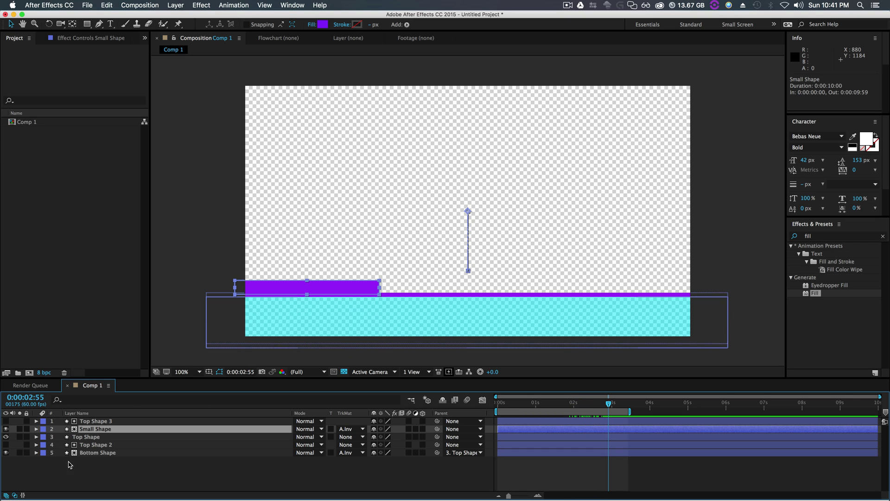
click(98, 471)
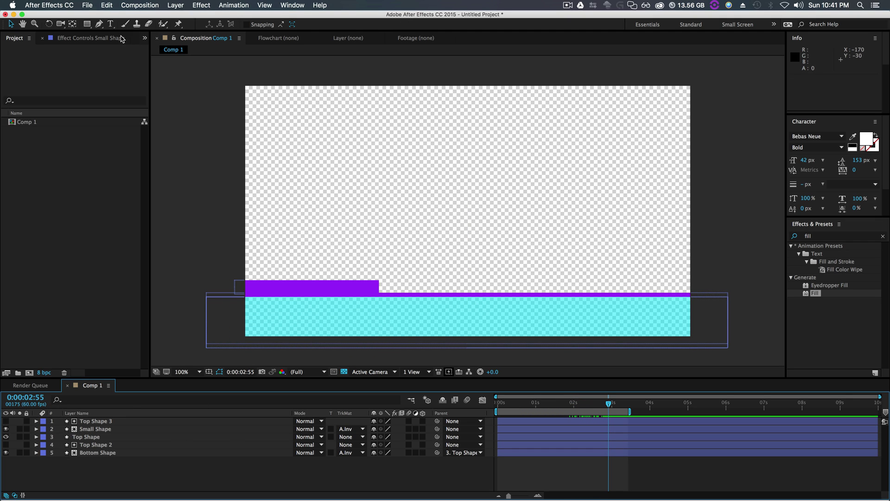
Create a NO MAN'S SKY text layer and switch to a black background.
click(111, 24)
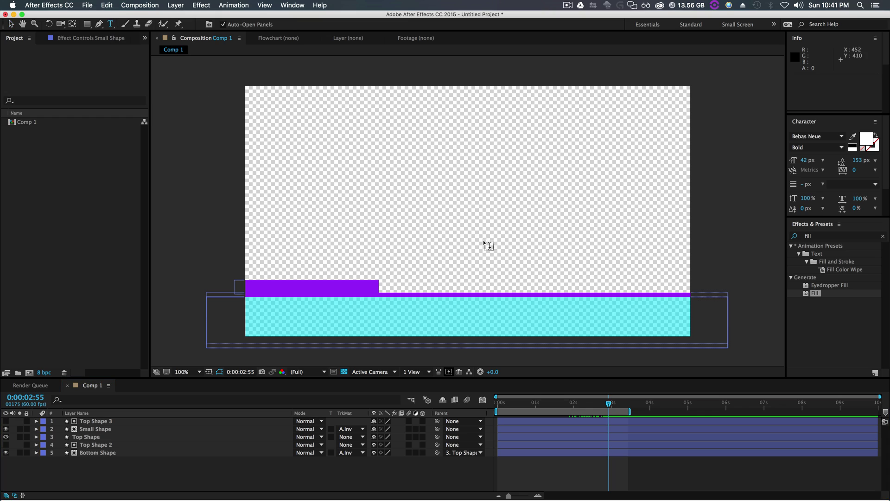
click(393, 228)
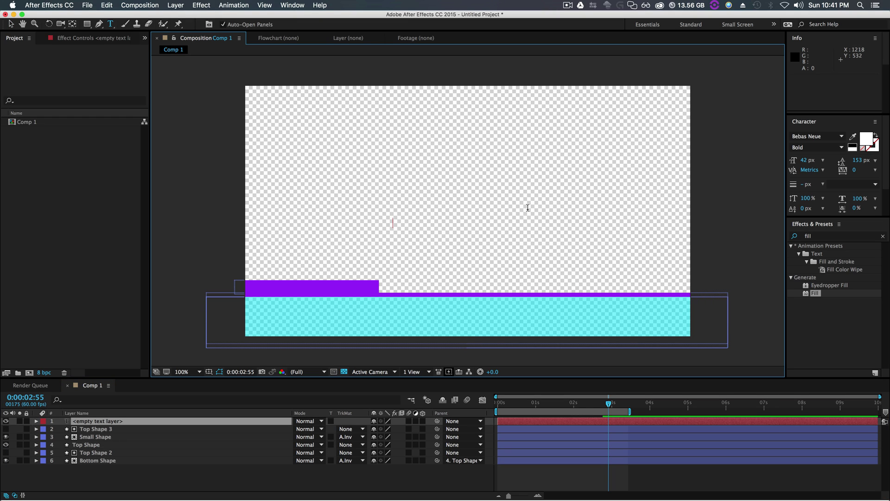
text(NO MAN)
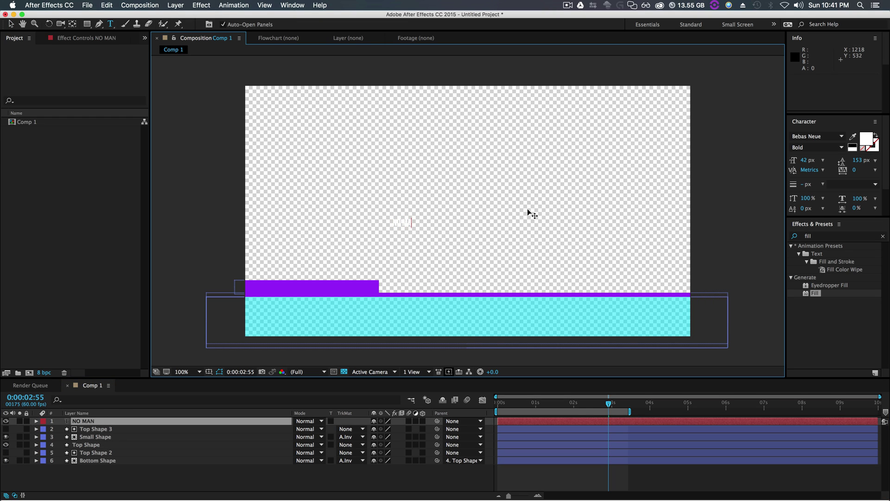
text('S SKY)
click(344, 372)
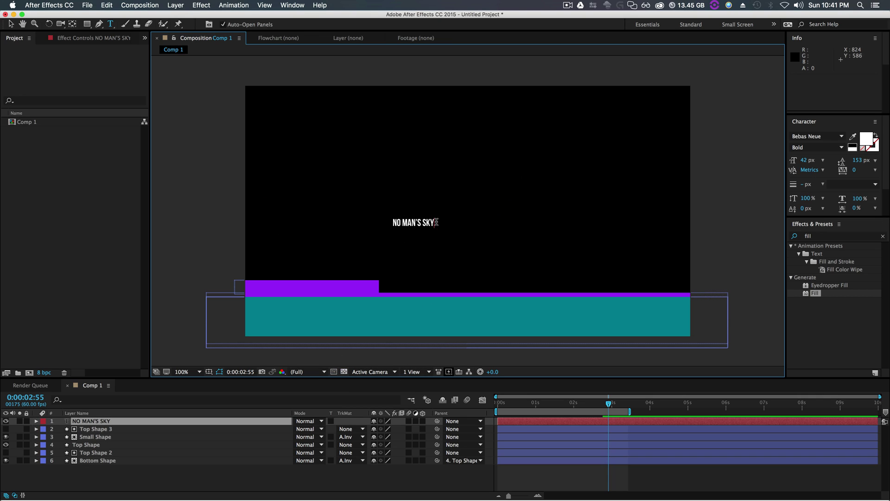
key(super+a)
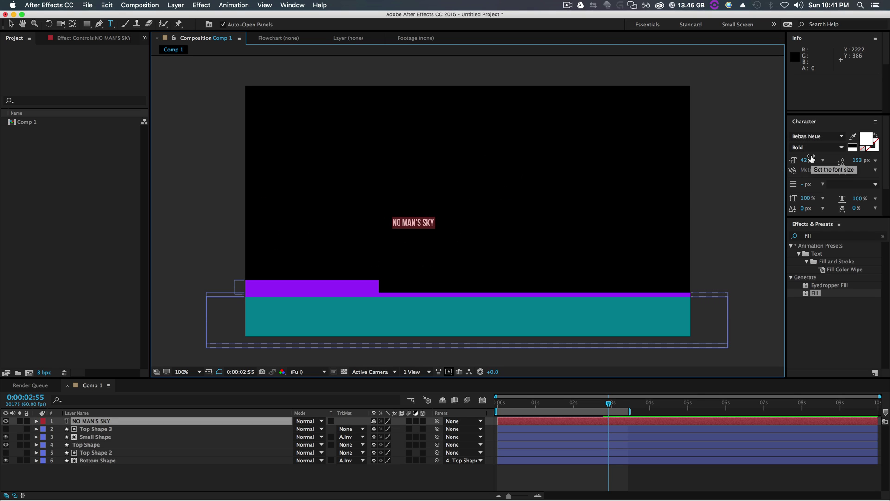
key(v)
Scale the NO MAN'S SKY title up and place it on the teal bar.
drag(435, 222, 592, 195)
drag(542, 219, 568, 314)
click(743, 235)
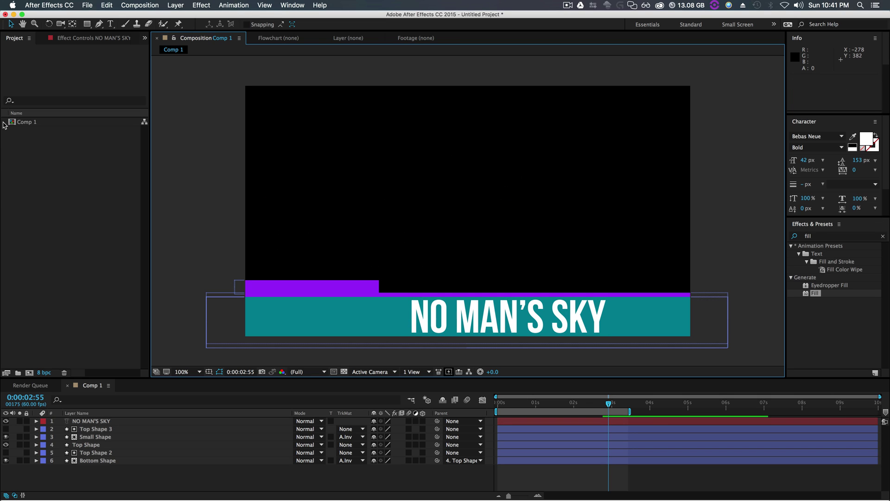
Add a Null Object layer and move it down onto the NO MAN'S SKY title.
right_click(65, 480)
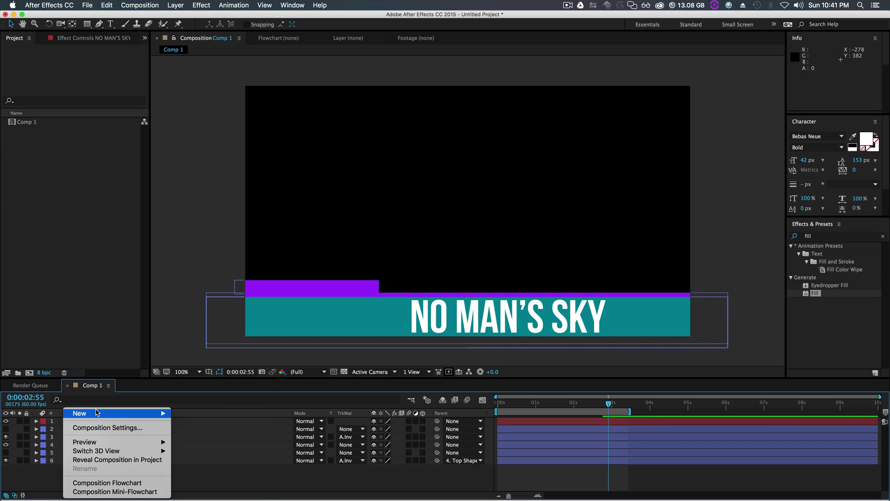
mouse_move(97, 413)
click(213, 456)
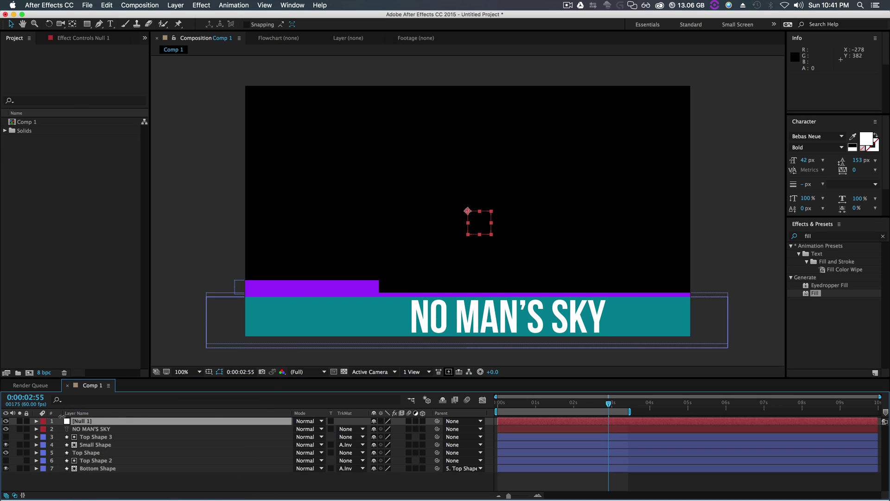
drag(477, 227, 510, 319)
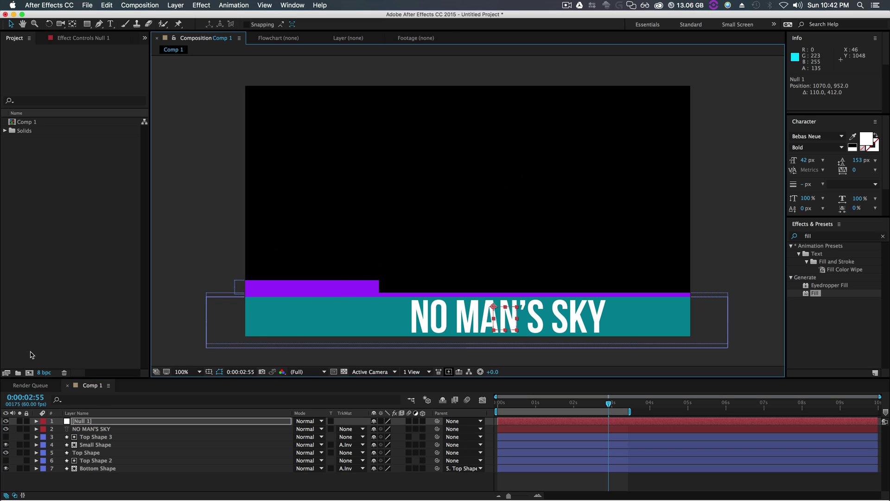
Paste Top Shape 3's two Position keyframes onto Null 1 near 0:00:00:39 and preview.
click(95, 436)
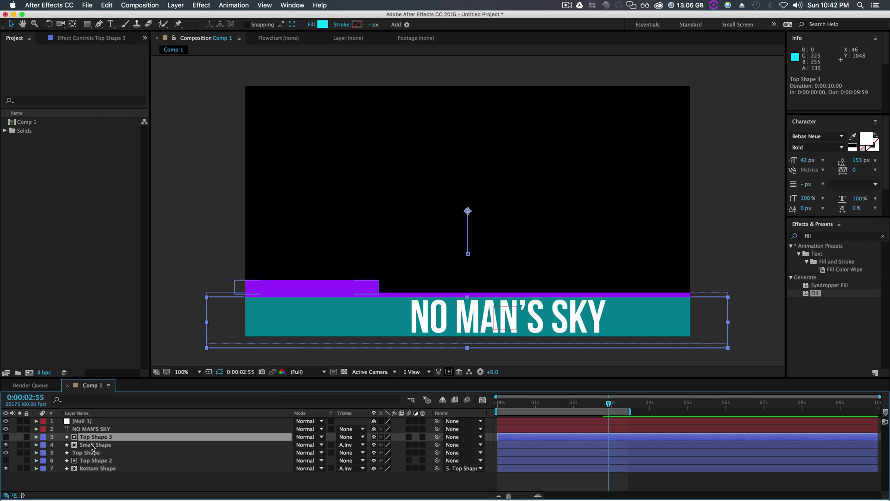
key(p)
drag(585, 445, 469, 448)
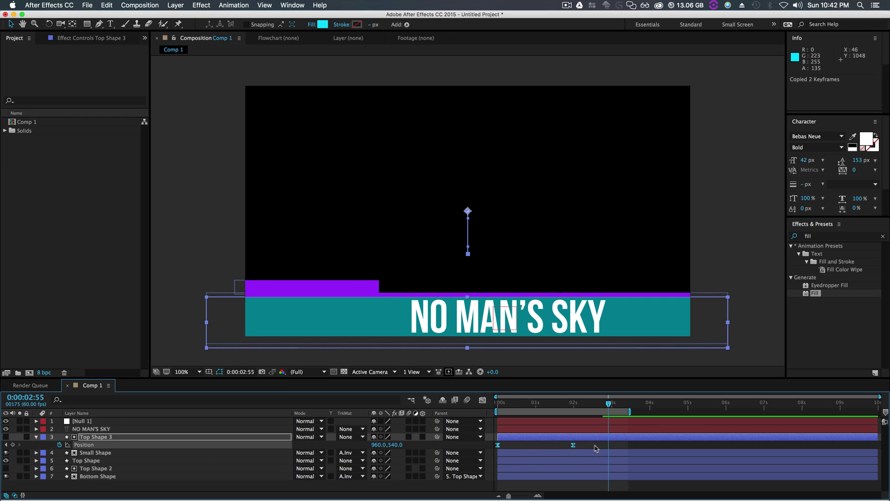
click(588, 425)
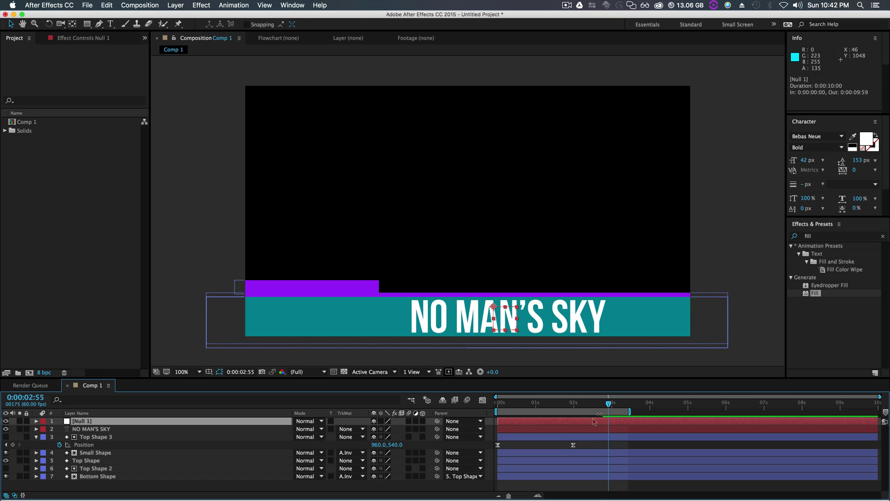
drag(610, 406, 526, 430)
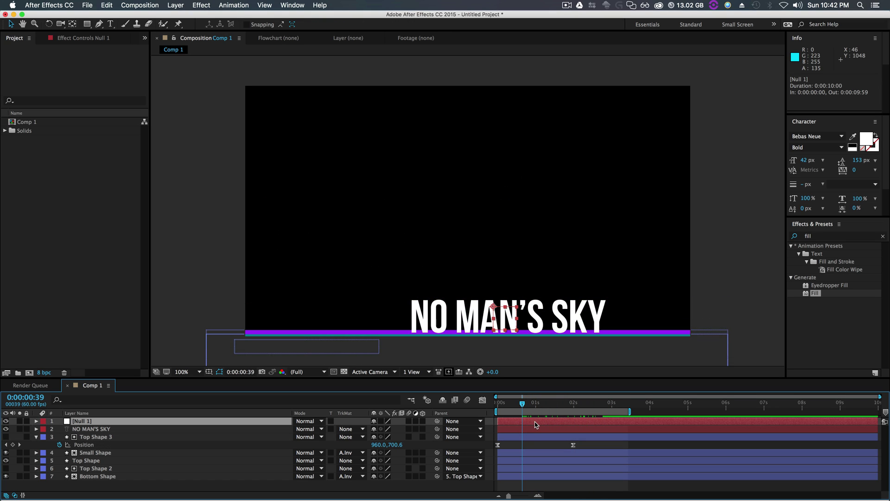
key(super+v)
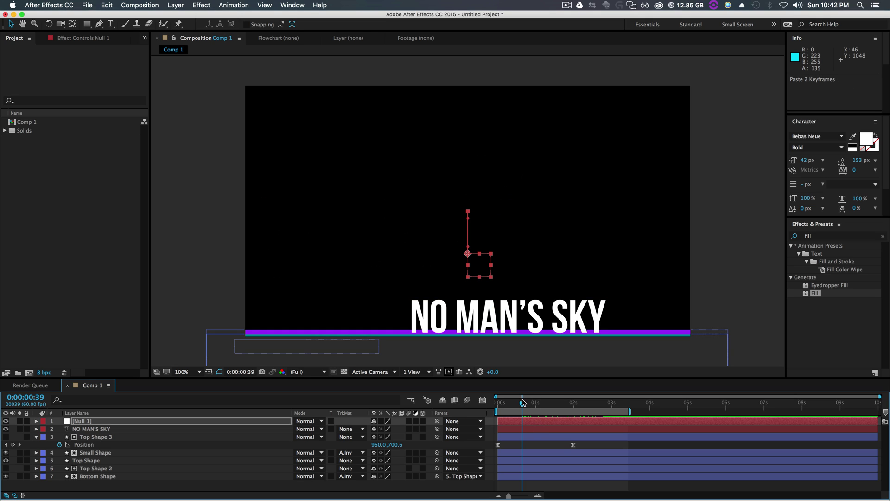
key(space)
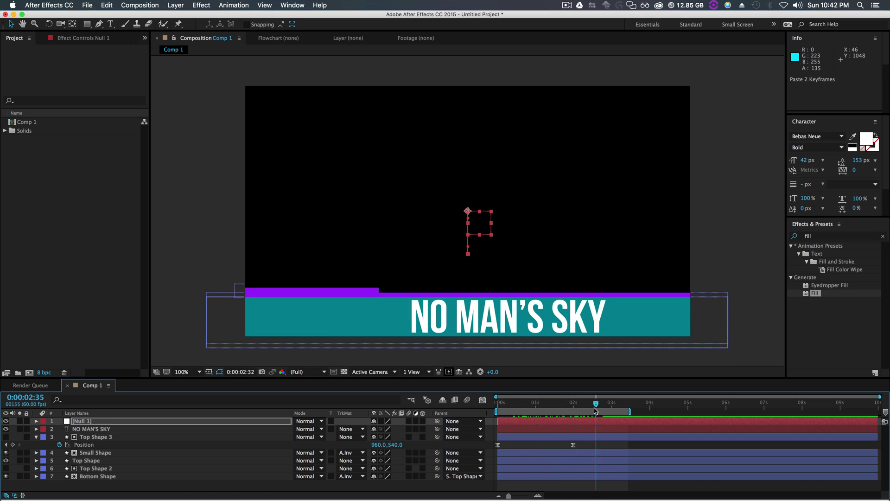
Parent the NO MAN'S SKY title layer to Null 1 and preview it rising with the bars.
key(space)
click(116, 428)
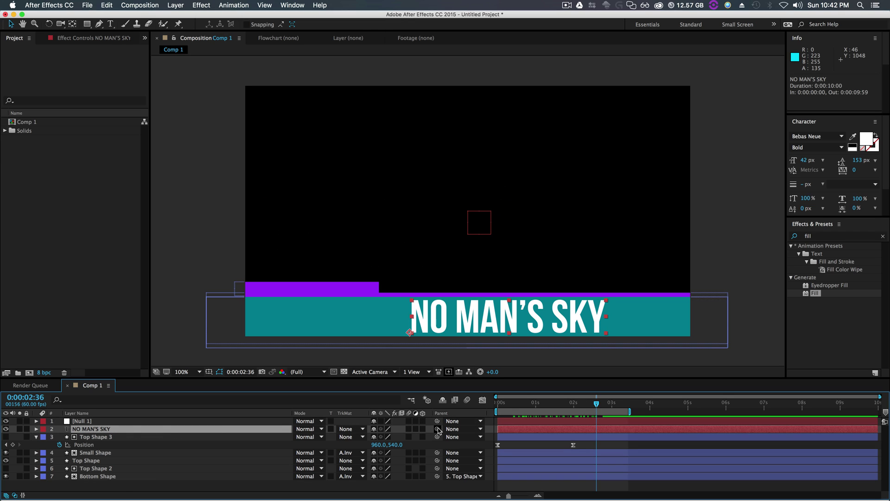
drag(438, 430, 84, 420)
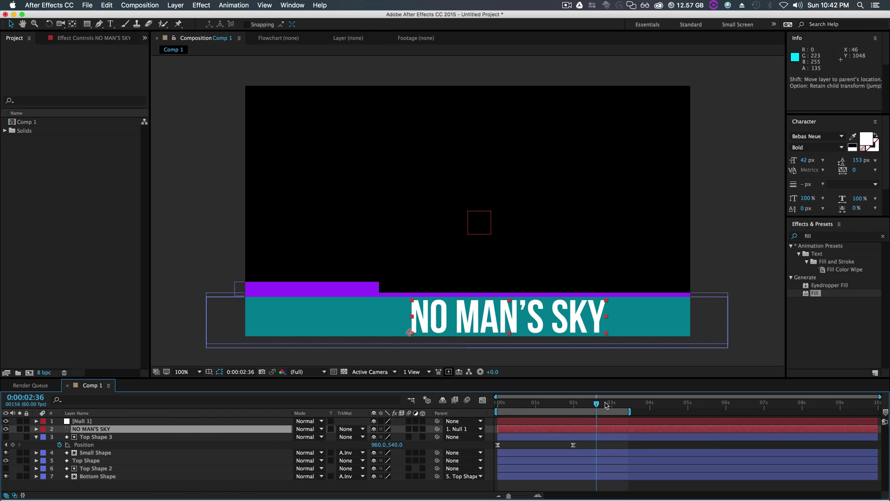
drag(596, 406, 487, 412)
key(space)
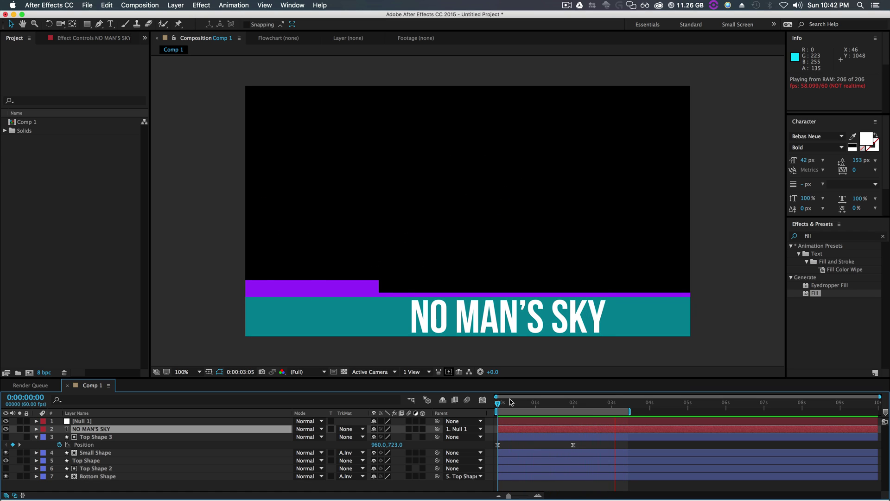
key(space)
click(37, 437)
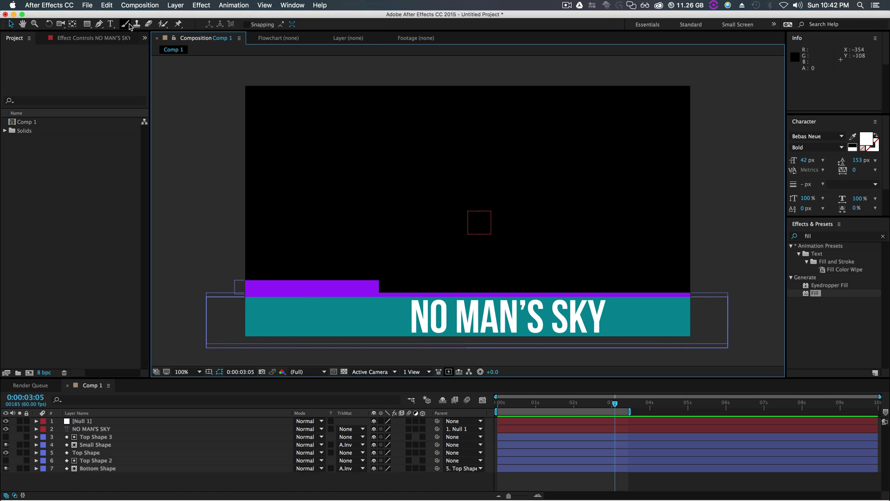
Add a YOUTUBE.COM/MAXPLAYS text layer and place it on the purple bar above the title.
click(111, 24)
click(395, 163)
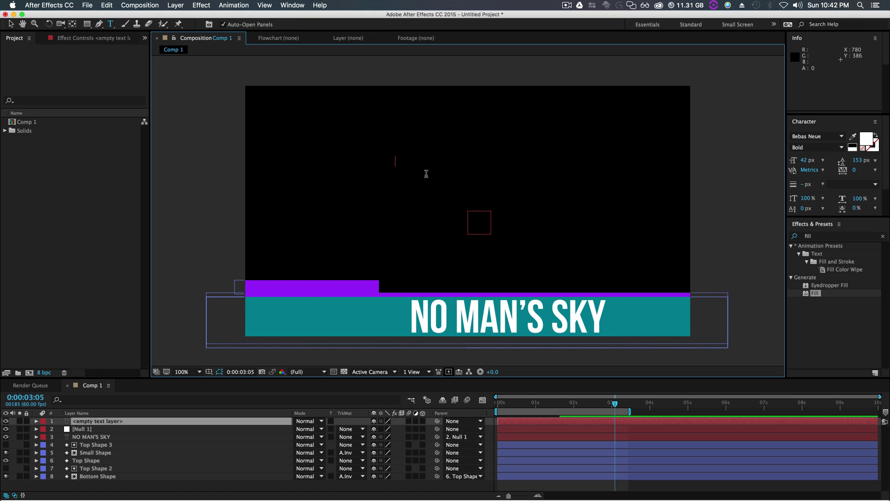
text(j)
key(BackSpace)
text(YOUTUBE.)
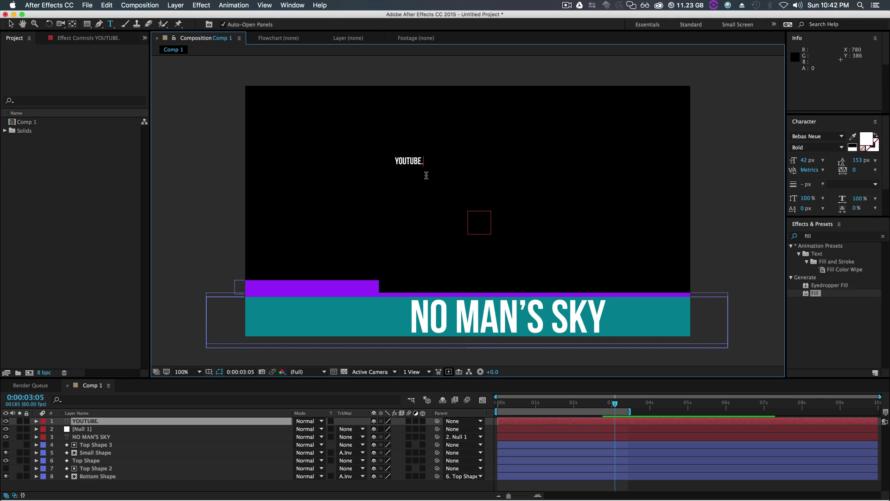
text(COM/MAXPLAYS)
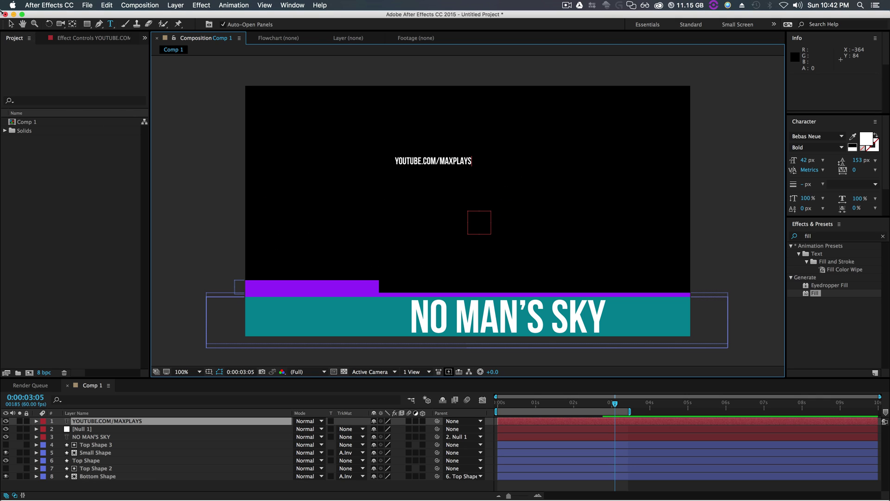
click(11, 24)
drag(454, 162, 325, 288)
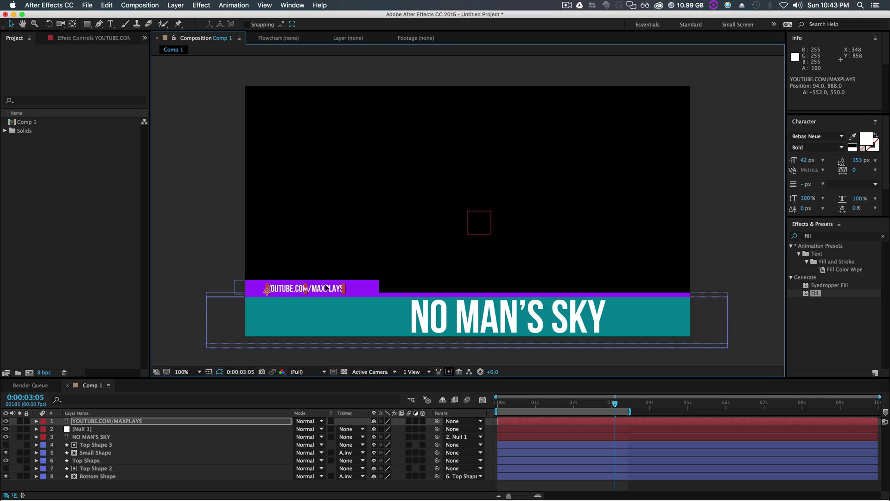
Parent the YOUTUBE.COM/MAXPLAYS text layer to Small Shape.
click(90, 439)
click(102, 422)
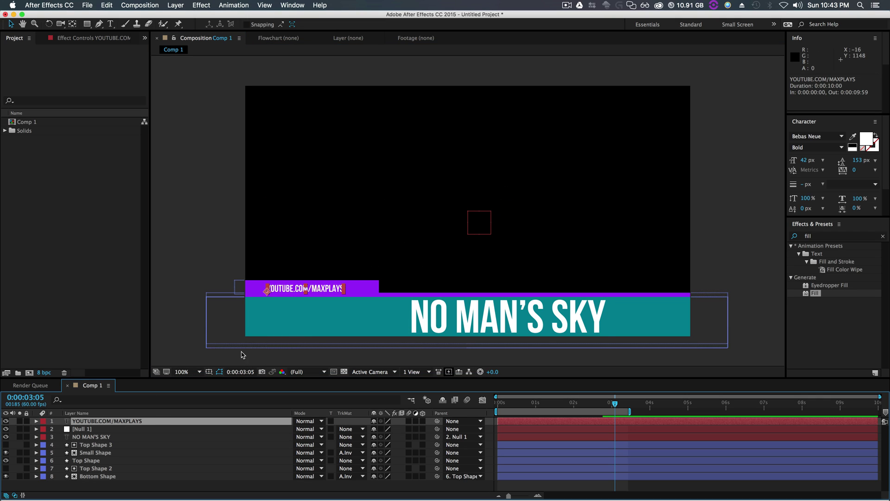
drag(438, 423, 95, 452)
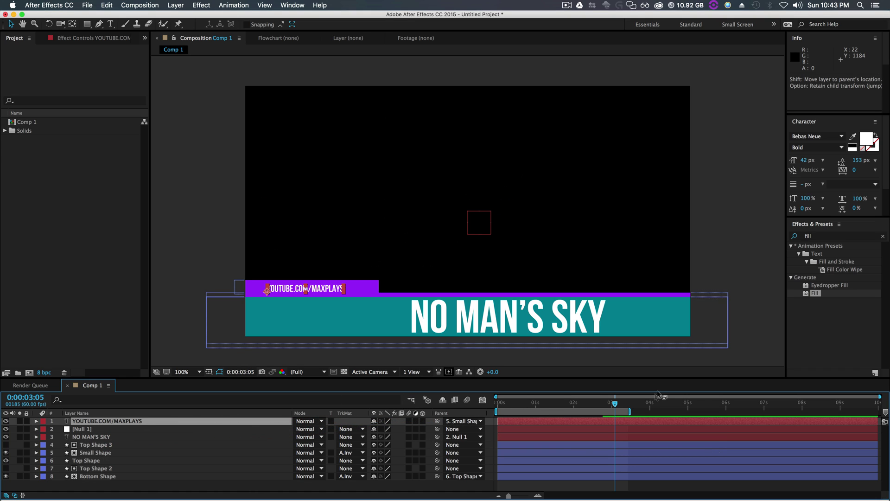
drag(603, 407, 621, 421)
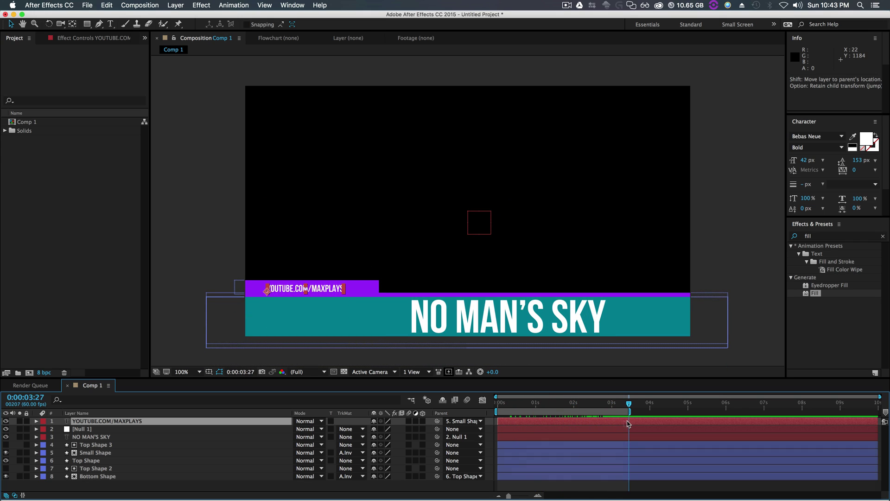
Duplicate Top Shape 3 above the text and set the text's TrkMat to Alpha Inverted Matte.
click(106, 445)
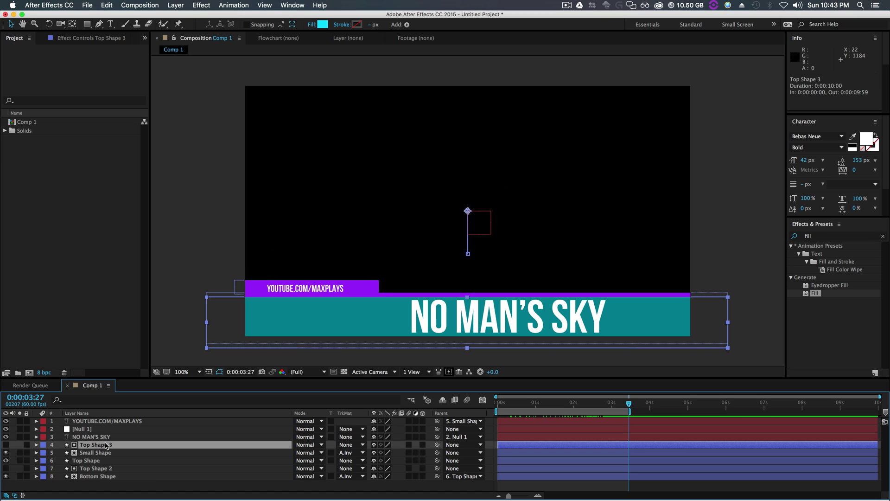
key(super+d)
drag(106, 445, 104, 421)
click(125, 429)
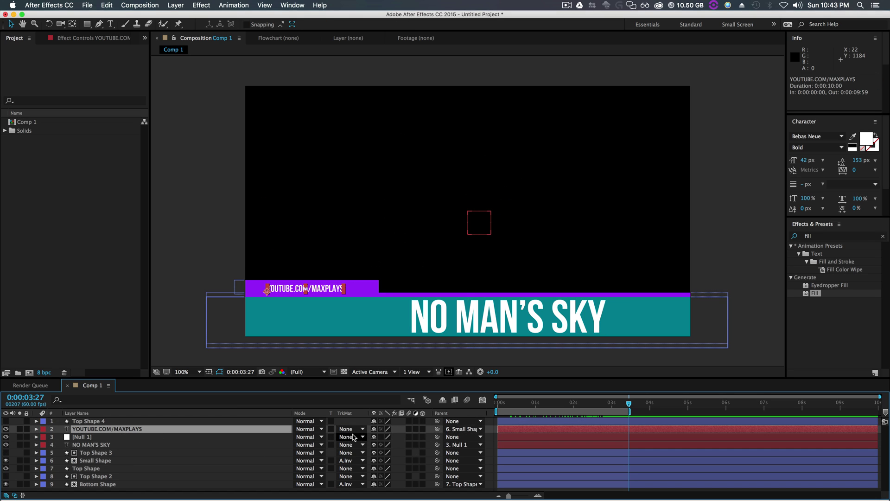
click(353, 429)
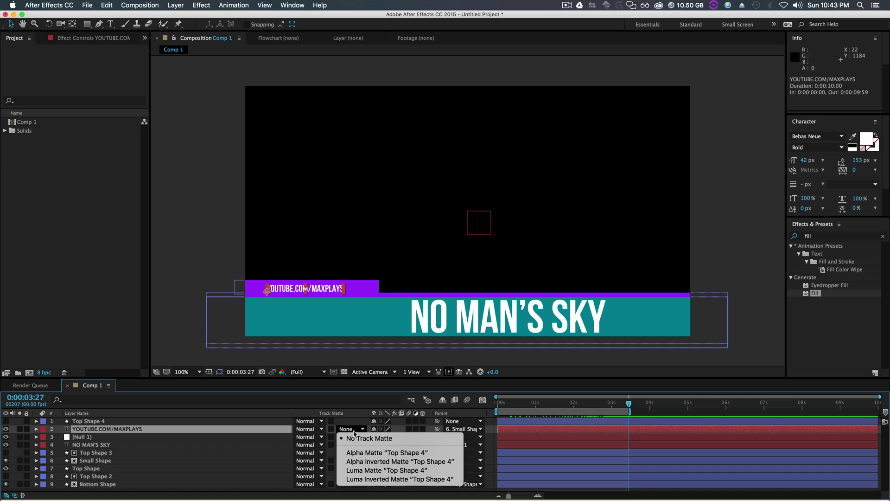
click(384, 462)
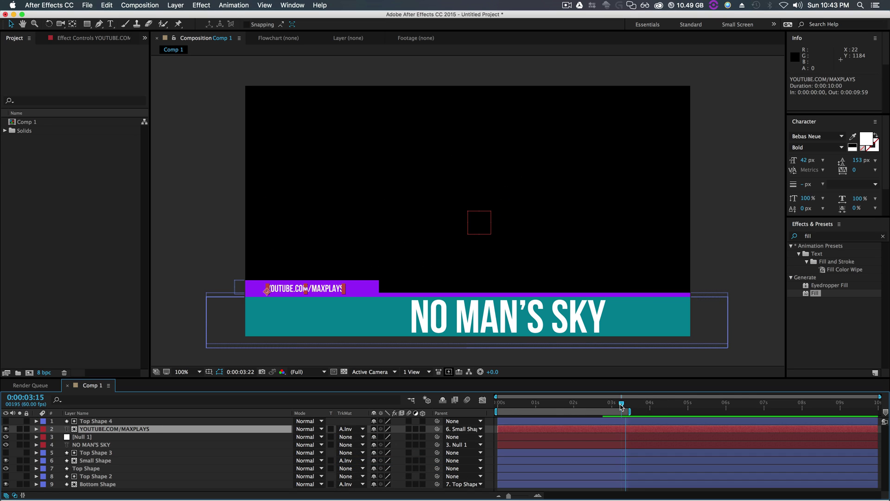
drag(621, 406, 596, 413)
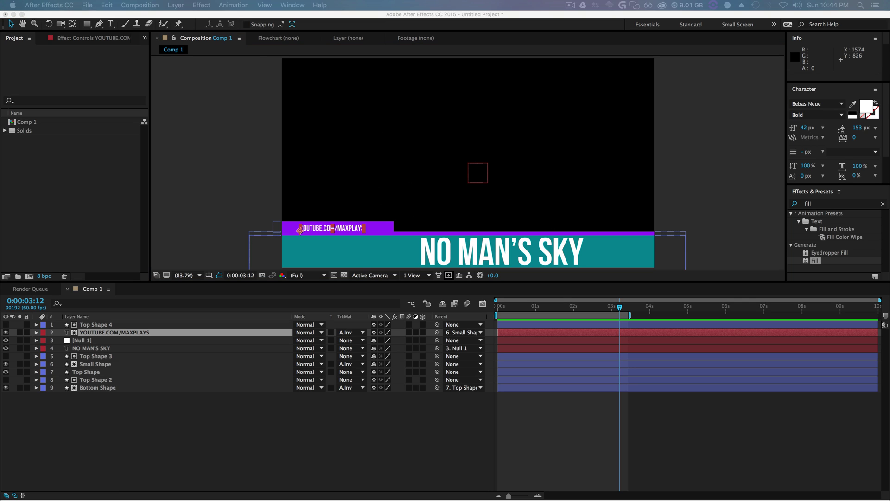
Import Square logo.png, place it in the comp, and pre-compose it as LOGO.
drag(879, 341, 67, 171)
click(72, 187)
drag(40, 144, 368, 142)
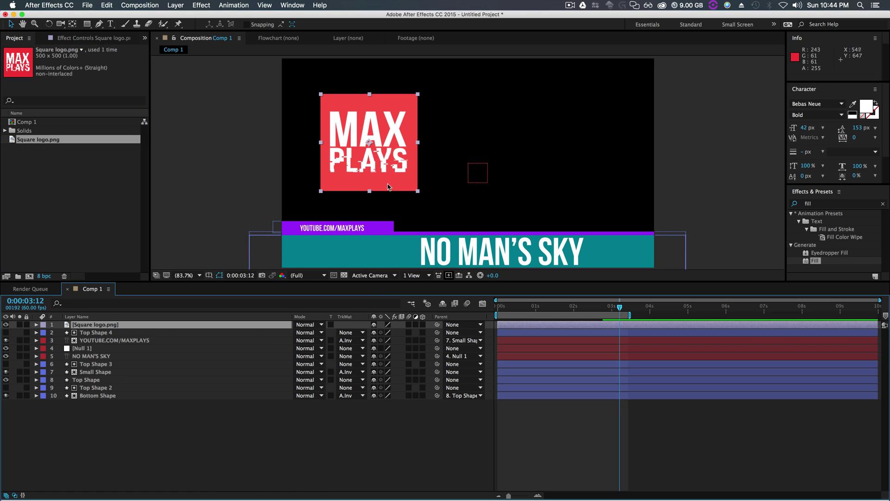
drag(414, 201, 421, 172)
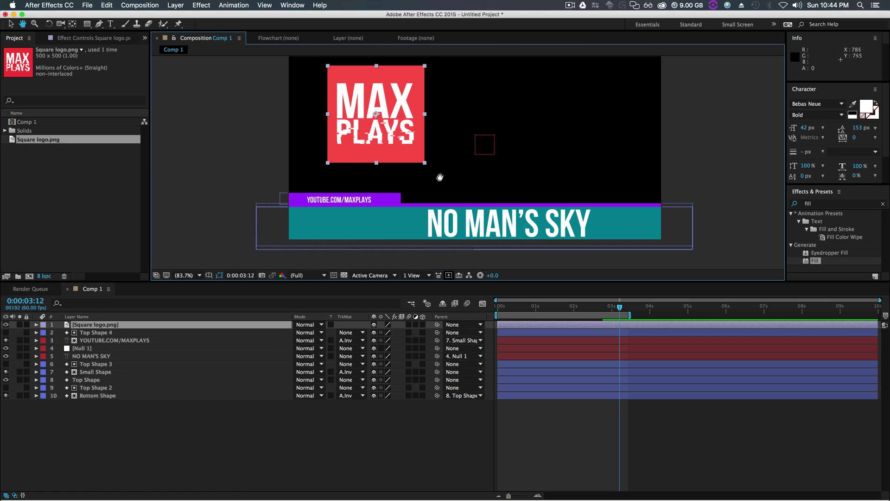
right_click(96, 324)
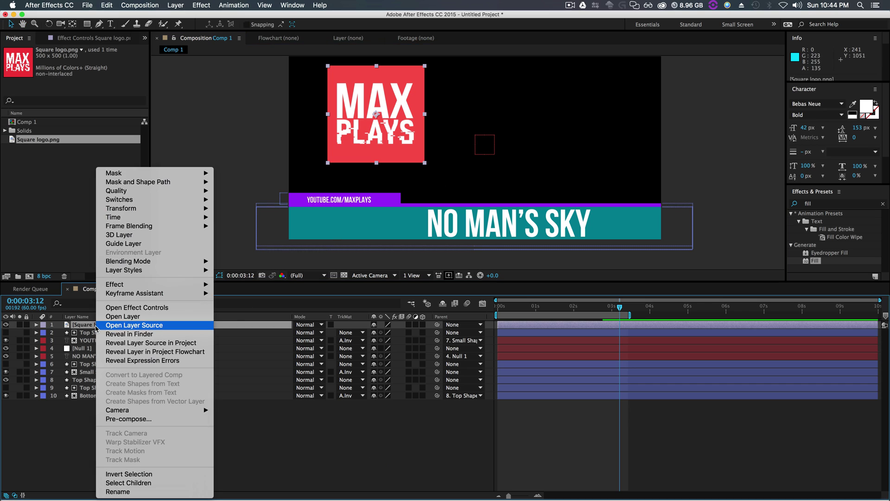
click(128, 419)
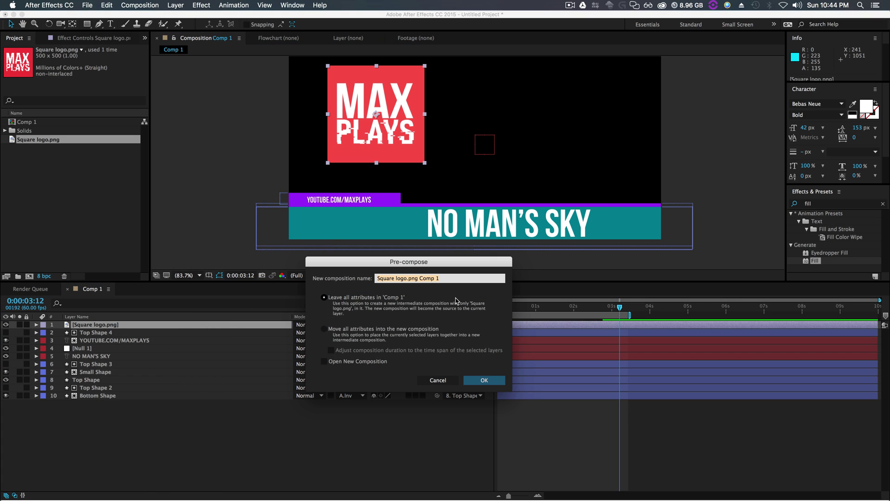
key(Return)
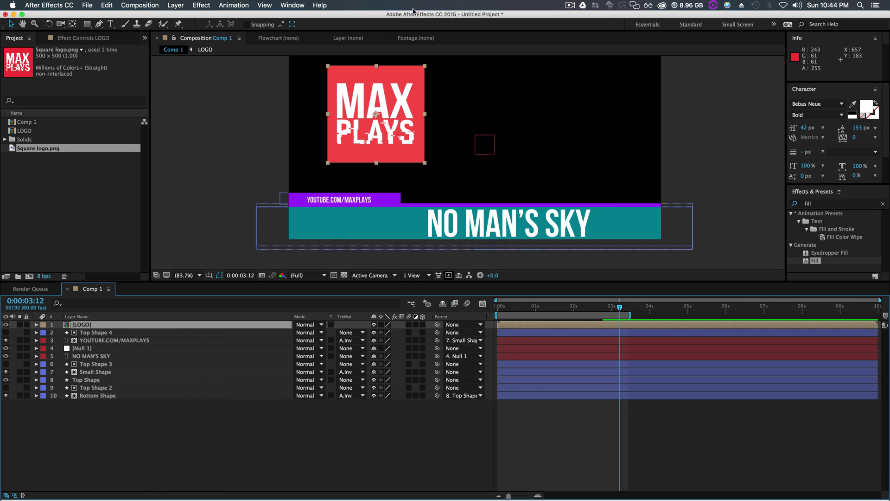
Move the LOGO onto the cyan bar's left and keyframe its Scale from 0 to 14.4%.
drag(402, 135, 345, 229)
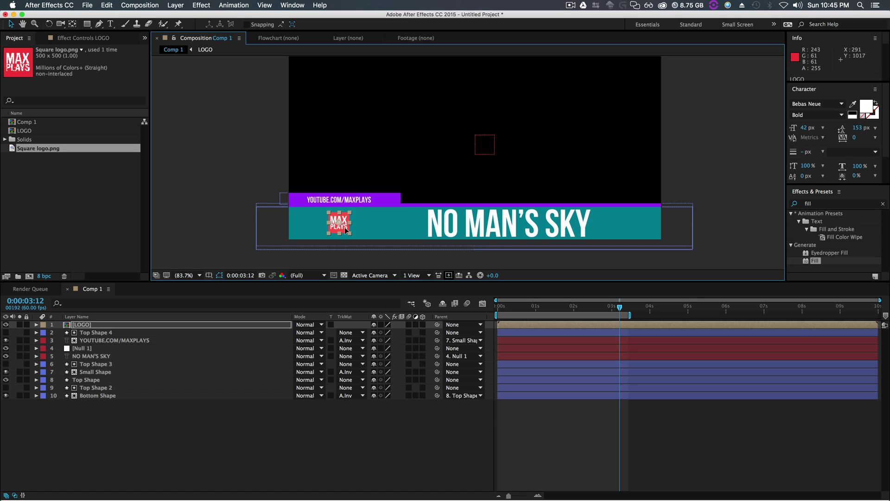
key(s)
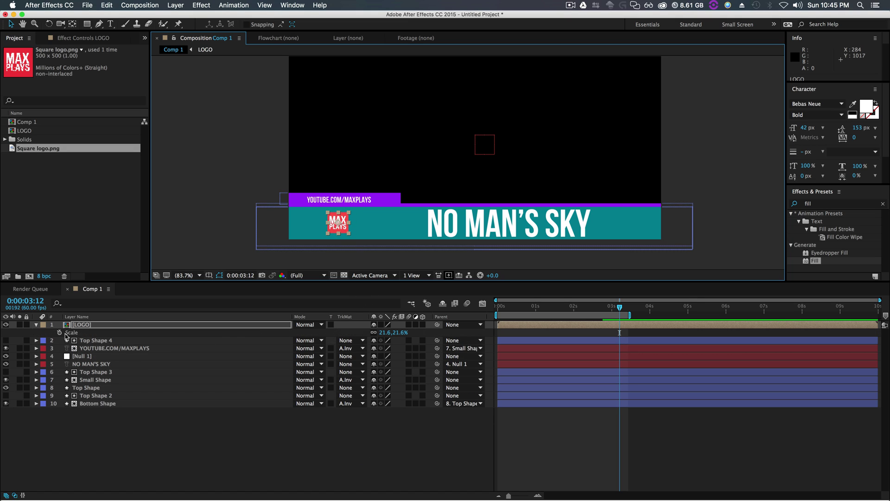
click(60, 332)
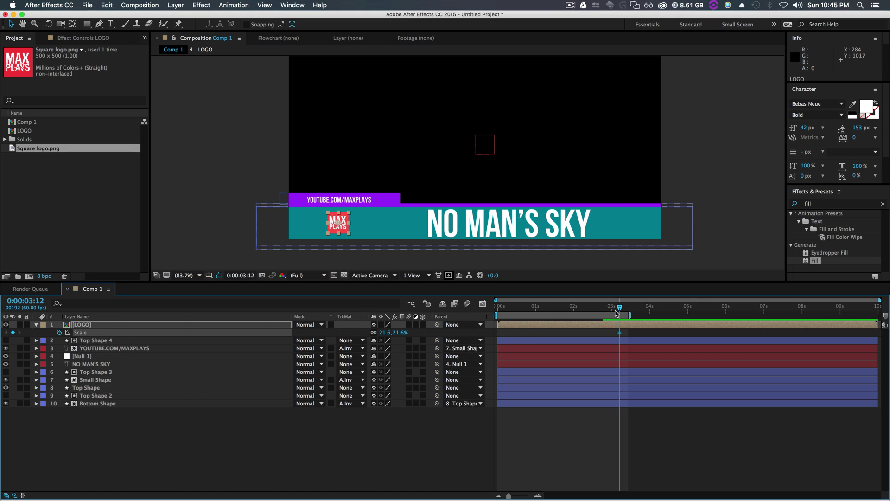
drag(617, 312, 598, 314)
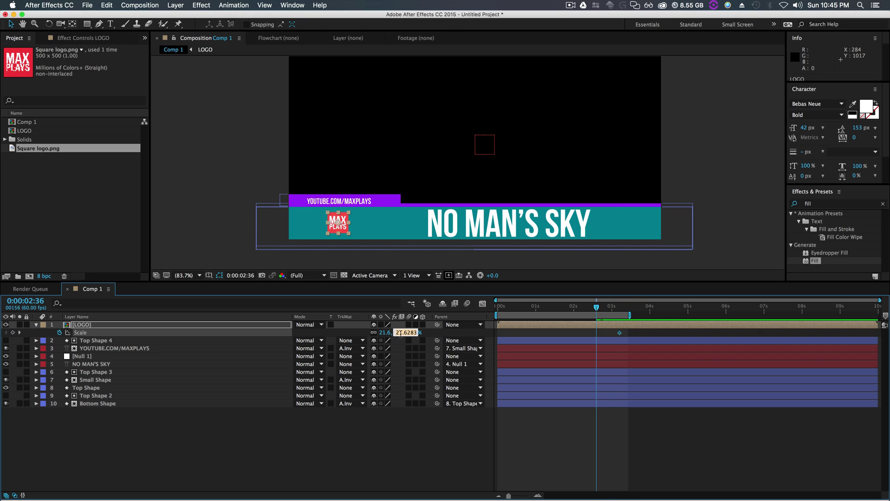
text(0)
key(Return)
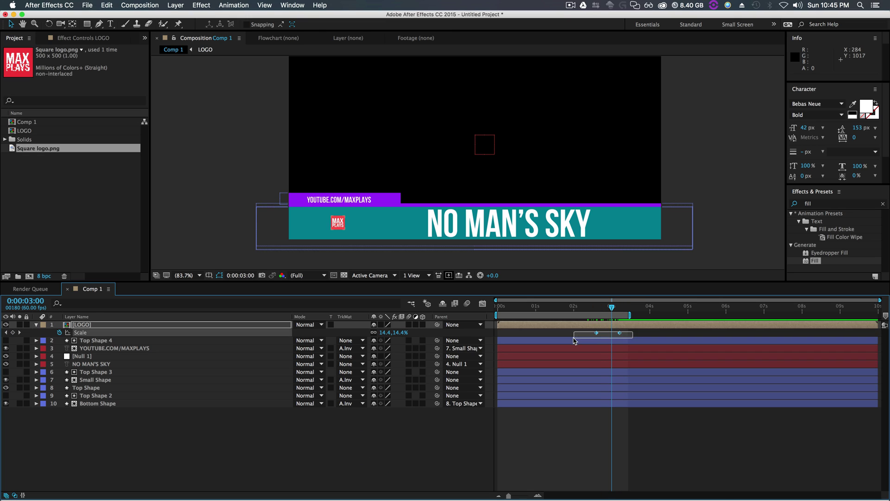
drag(596, 332, 631, 311)
Apply Easy Ease to the logo's Scale keyframes.
click(604, 332)
right_click(604, 332)
mouse_move(651, 439)
click(747, 439)
click(647, 334)
drag(631, 310, 620, 314)
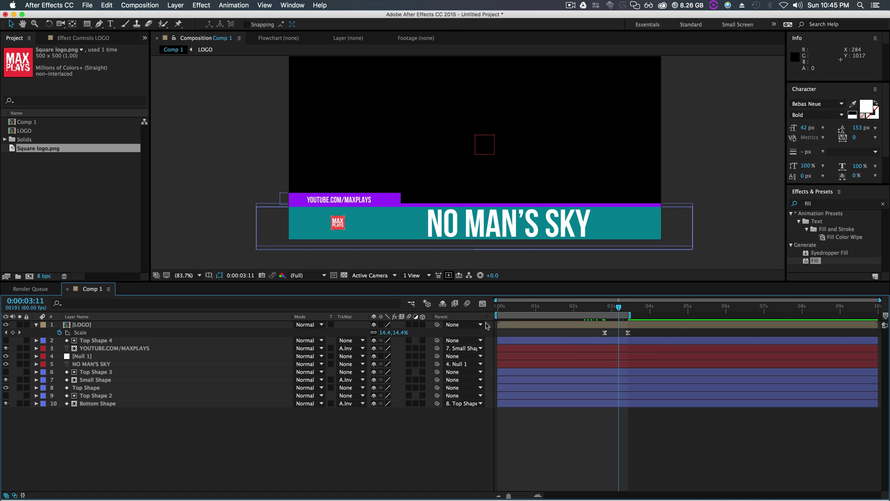
click(534, 325)
Steepen the logo's scale ease in the speed graph and preview the pop.
click(482, 304)
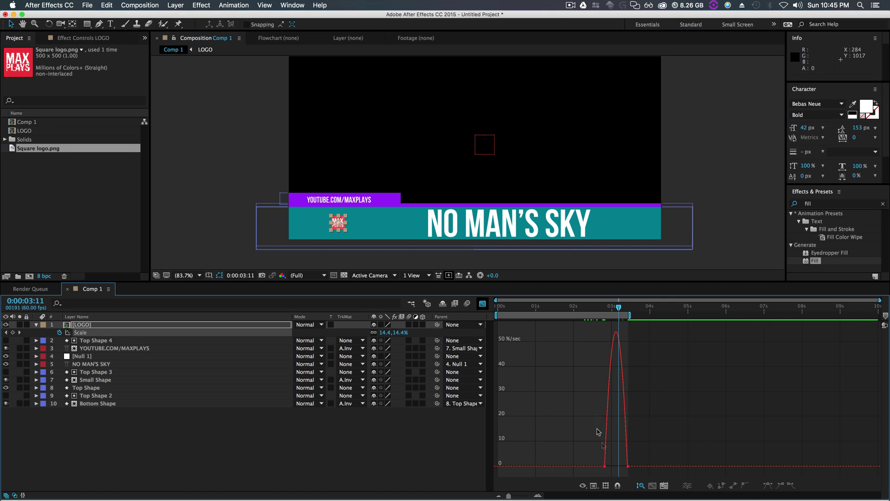
drag(610, 467, 617, 467)
click(483, 303)
drag(630, 315, 640, 315)
key(space)
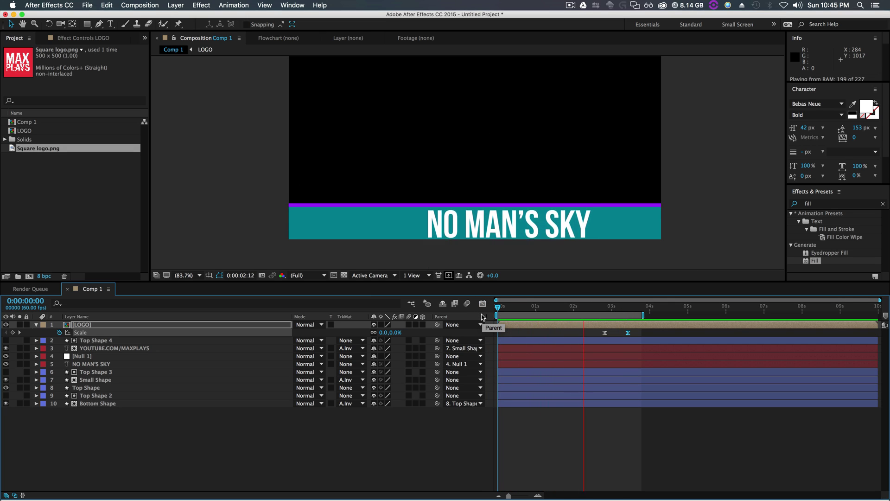
key(space)
click(617, 309)
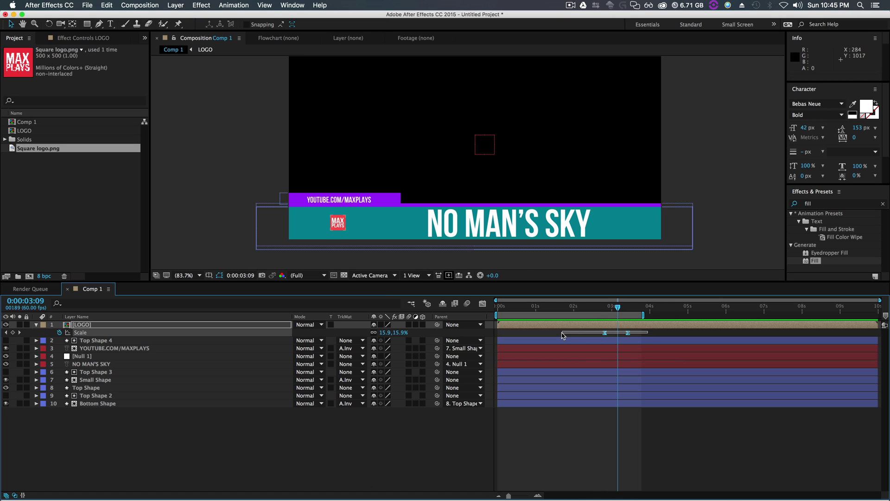
In the Value Graph, raise the final Scale keyframe so the logo overshoots, then preview.
click(483, 303)
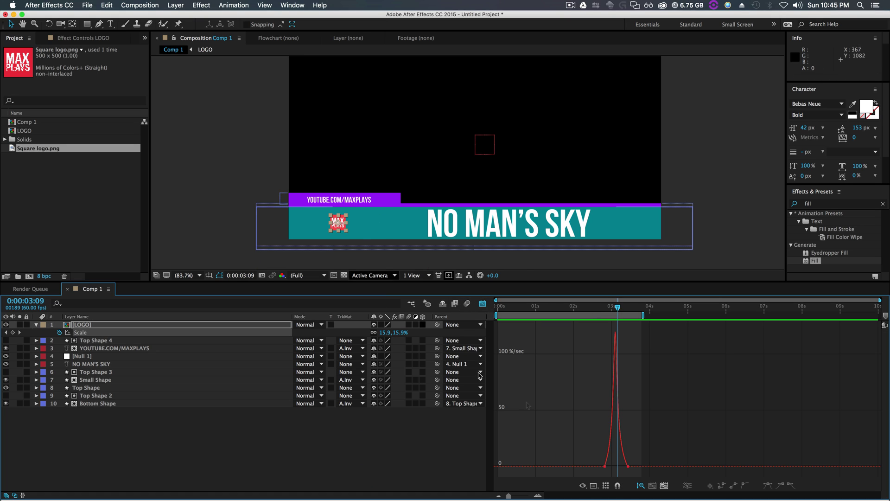
click(593, 486)
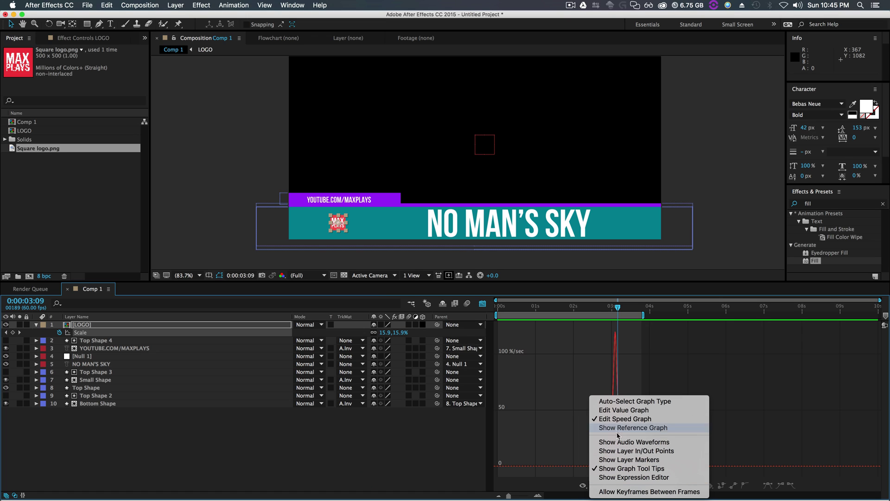
click(621, 410)
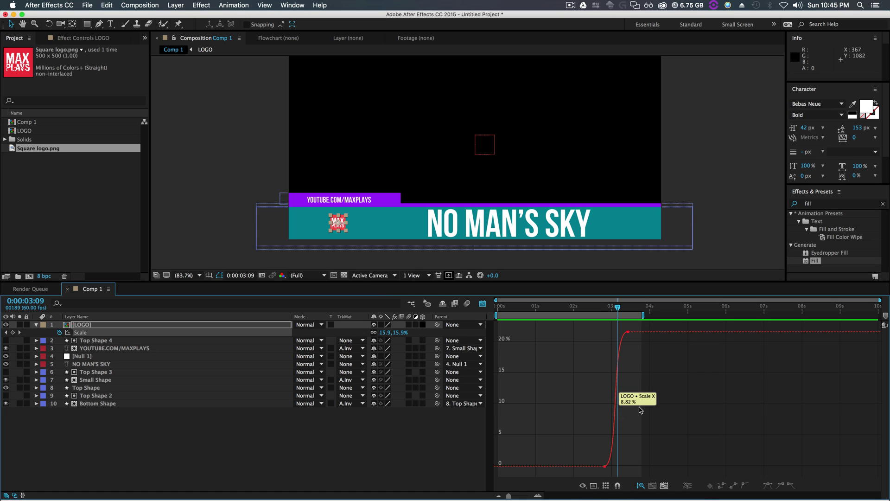
click(628, 333)
mouse_move(611, 332)
mouse_down()
mouse_move(611, 318)
mouse_move(598, 317)
mouse_move(607, 319)
mouse_up()
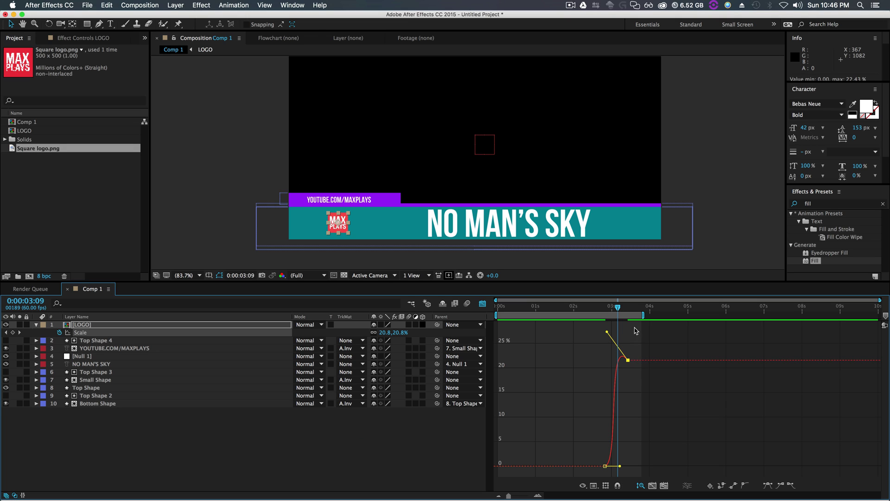
drag(617, 309, 589, 308)
drag(495, 314, 597, 308)
key(space)
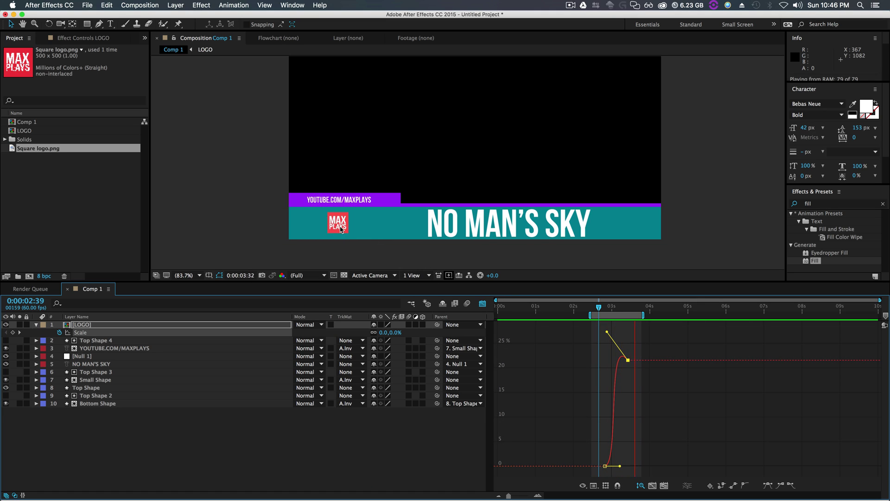
key(space)
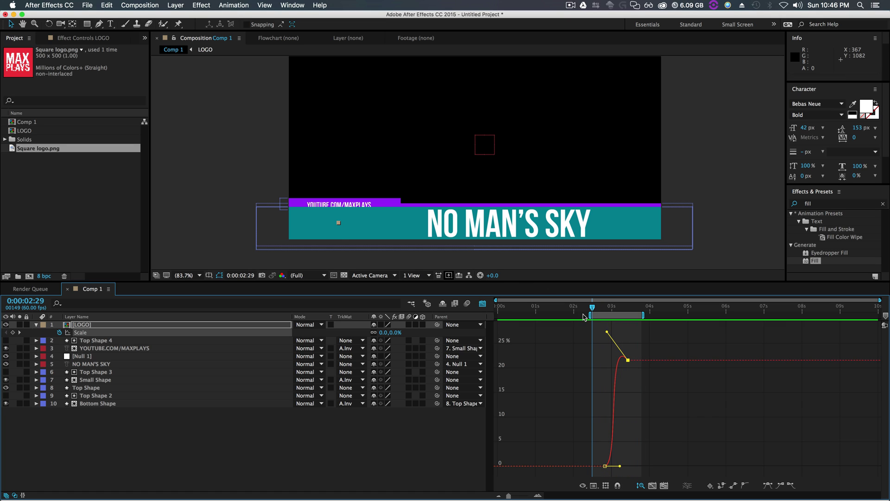
drag(588, 316, 436, 334)
drag(592, 307, 543, 306)
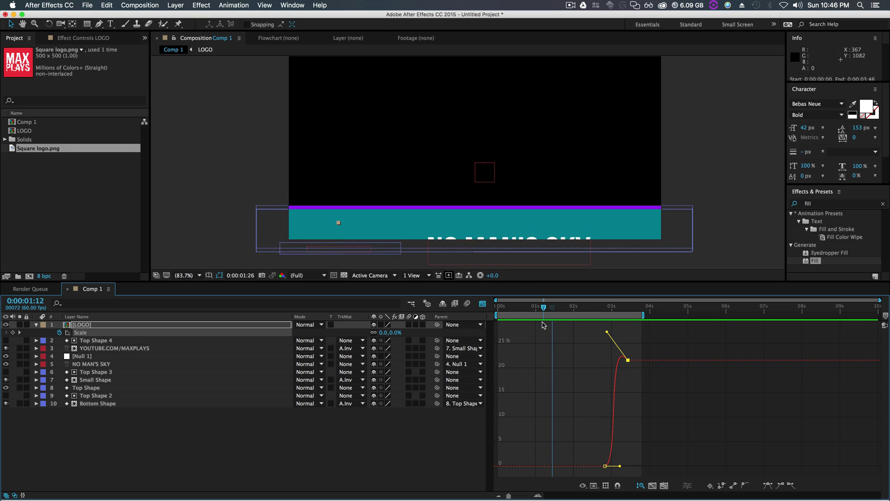
key(space)
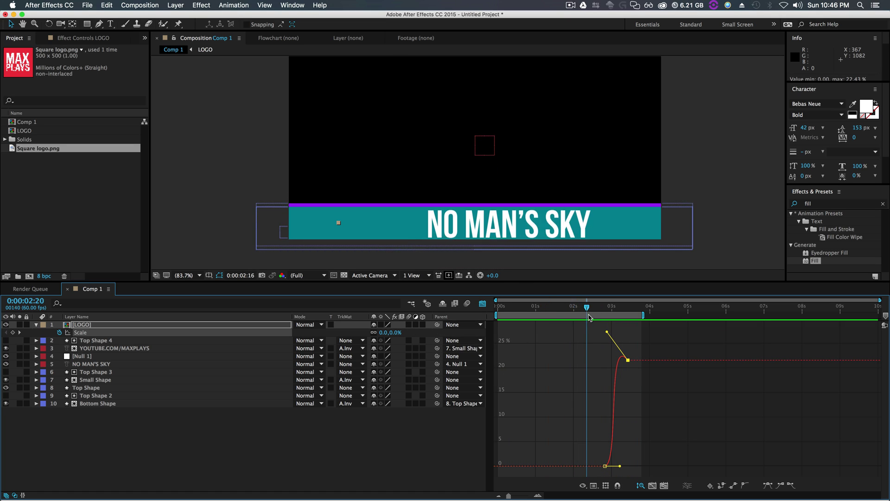
Select all ten Comp 1 layers and pre-compose them as Main Comp.
click(36, 325)
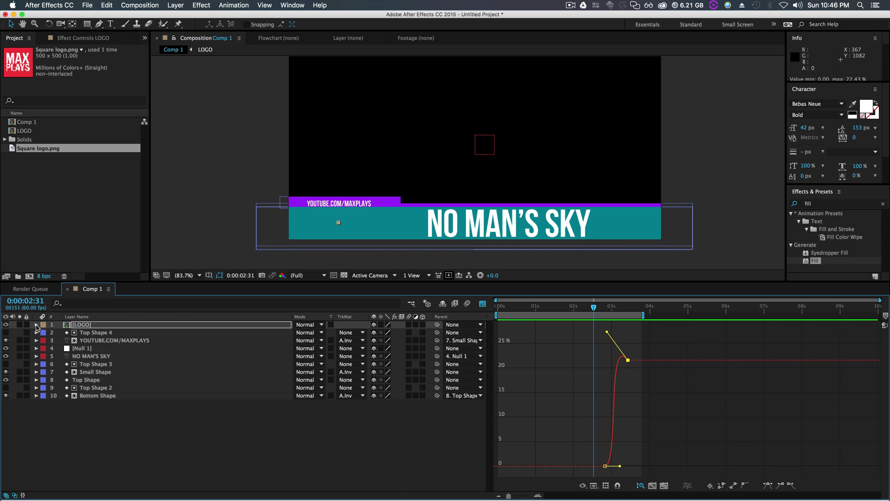
key(F2)
click(482, 304)
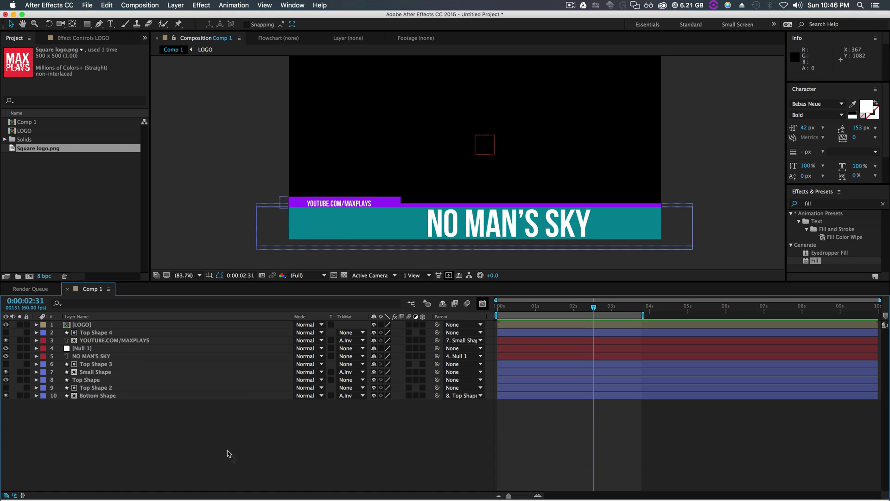
drag(119, 436, 185, 322)
right_click(176, 360)
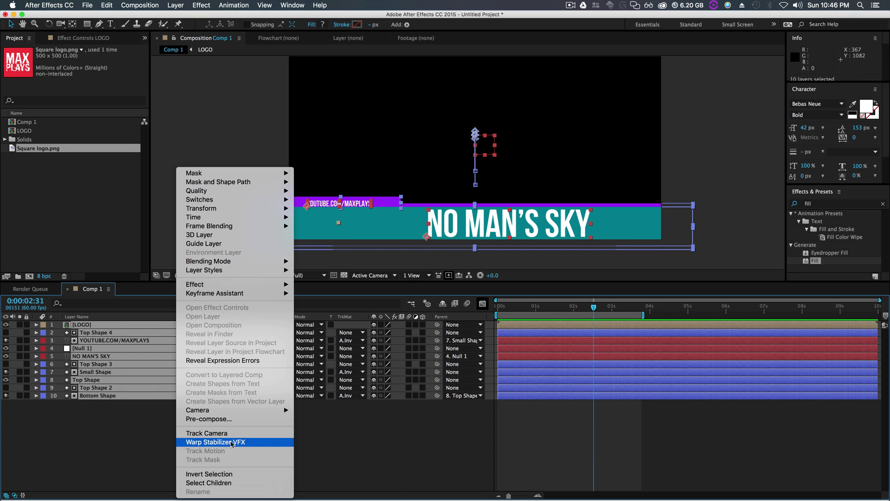
click(227, 419)
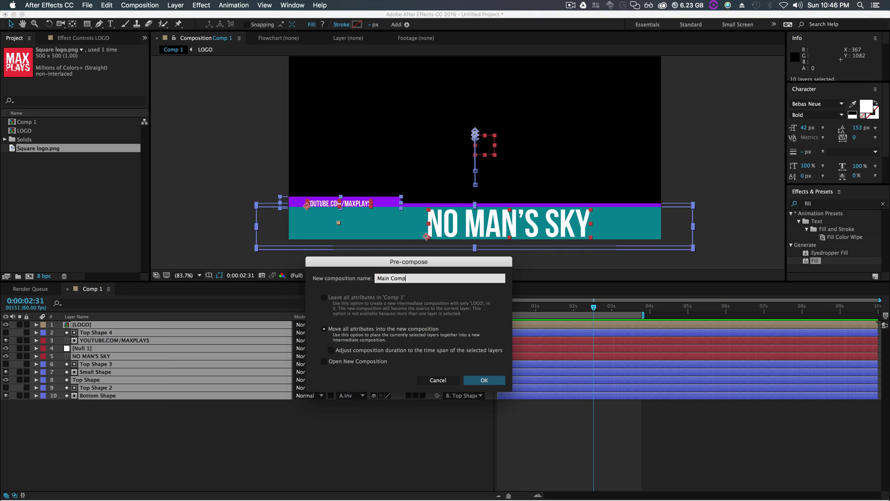
Confirm the Main Comp pre-compose, duplicate it, and time-reverse the top copy.
key(Return)
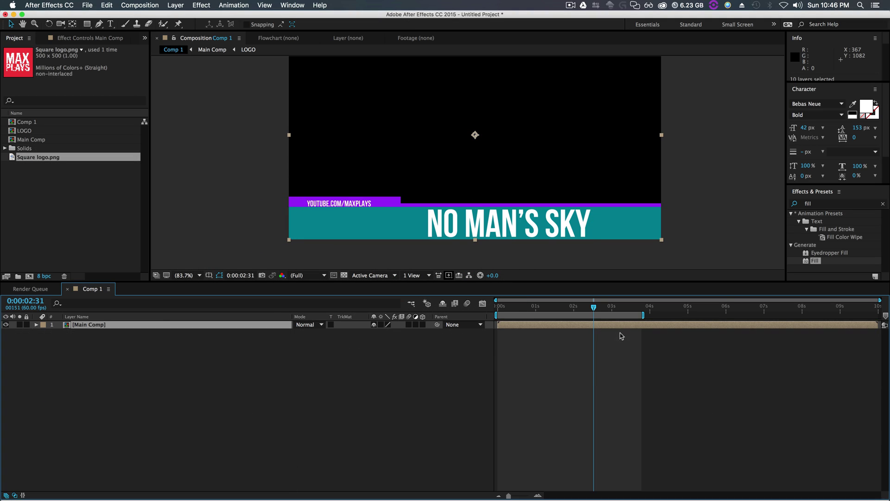
drag(646, 313, 880, 314)
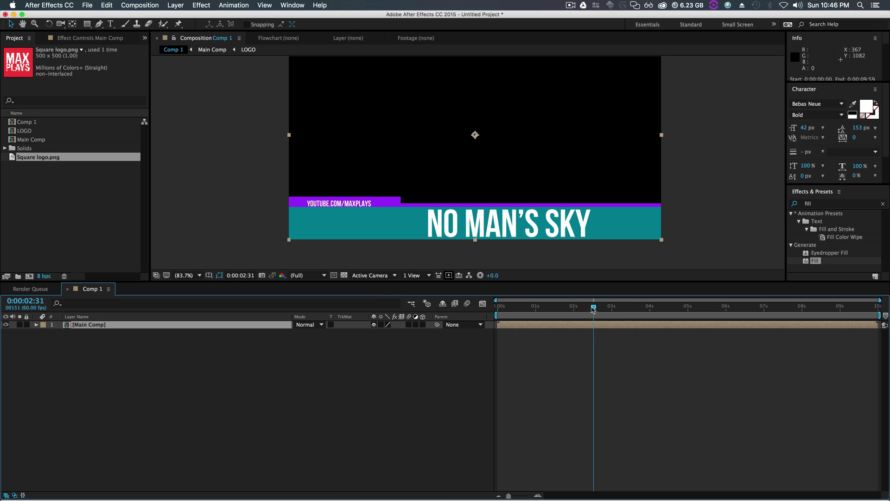
drag(593, 309, 677, 326)
key(super+d)
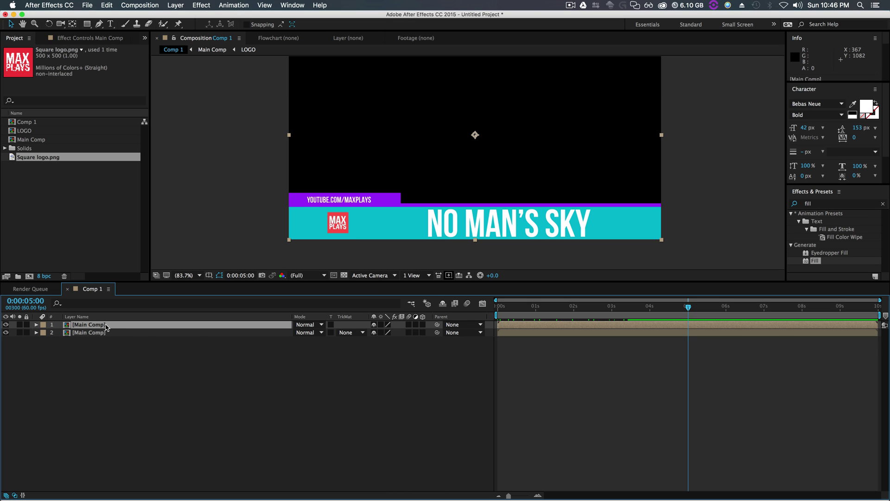
right_click(110, 327)
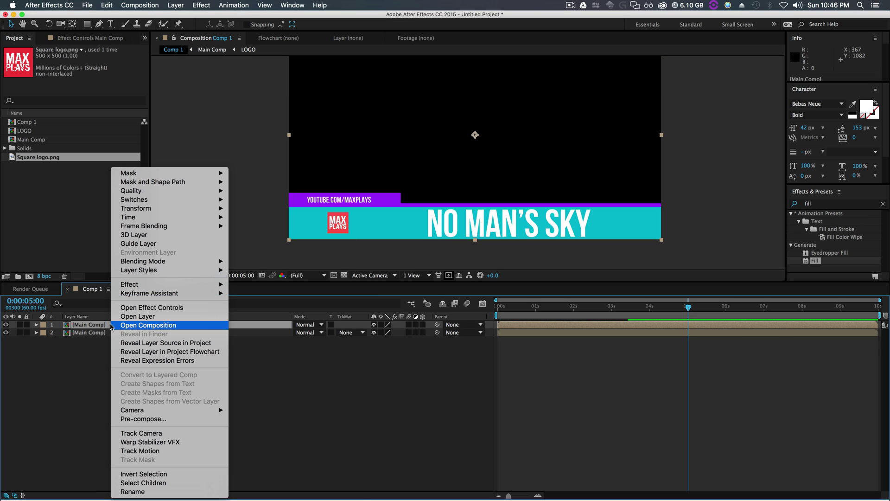
mouse_move(162, 219)
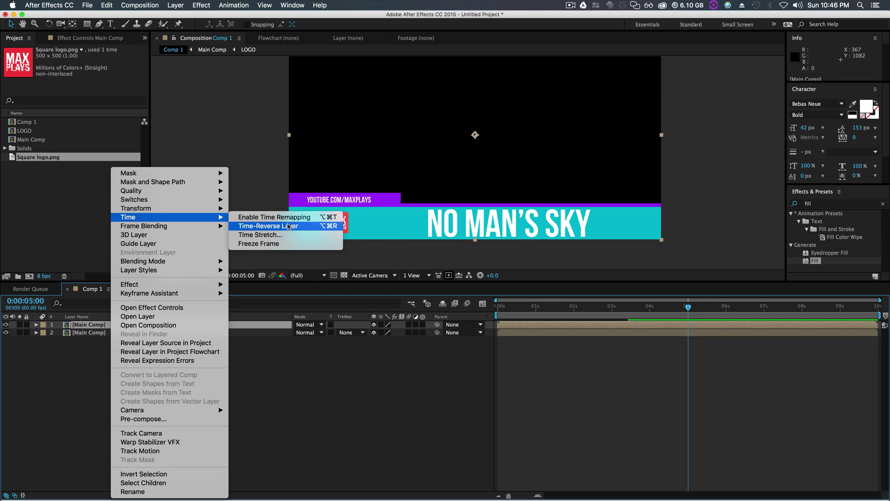
click(269, 226)
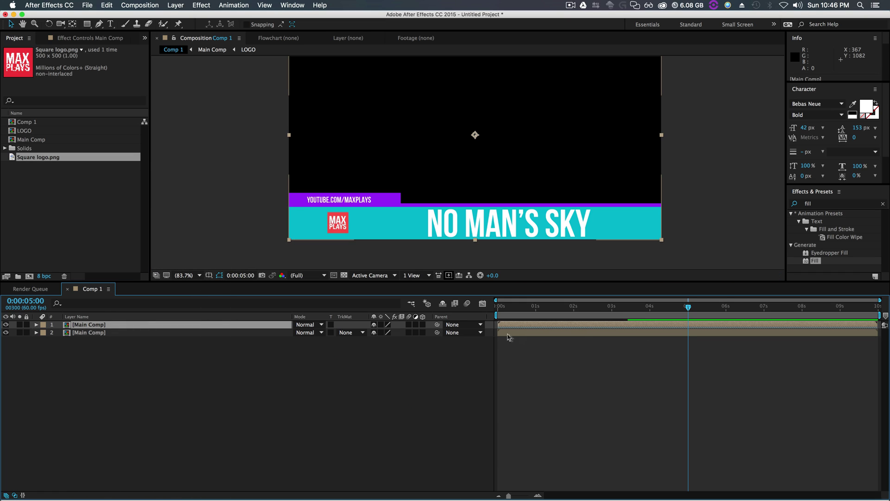
End the original Main Comp at 5s, start the reversed copy right after, and parent it.
drag(516, 325, 662, 325)
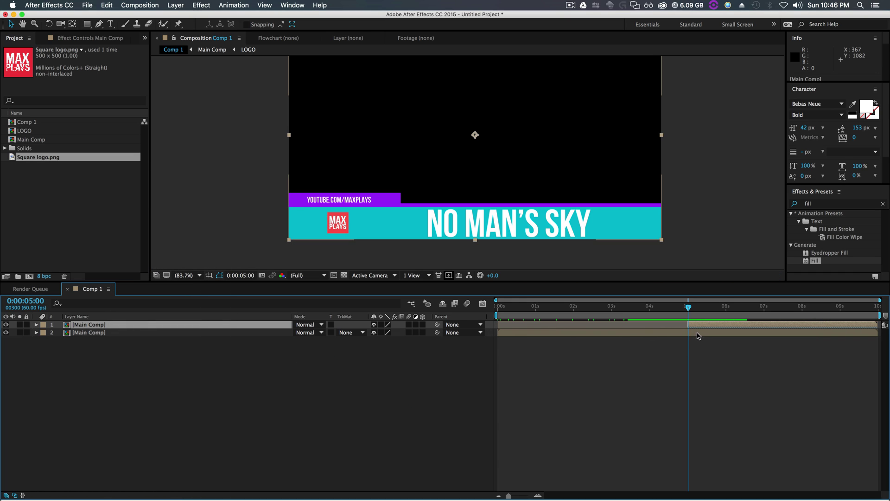
click(697, 334)
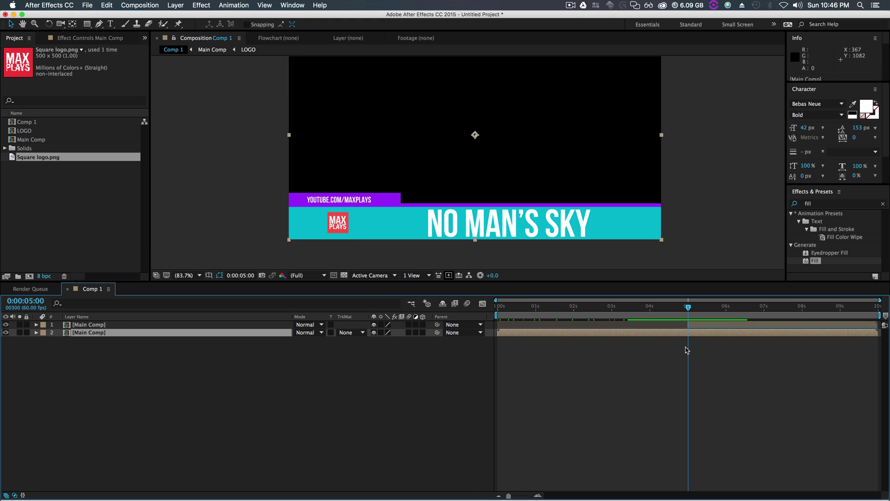
key(alt+bracketright)
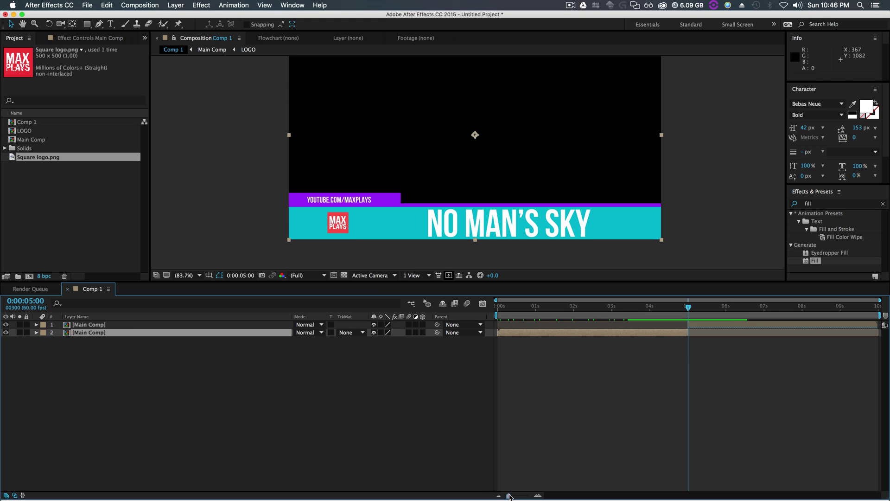
drag(509, 496, 532, 496)
drag(666, 325, 689, 320)
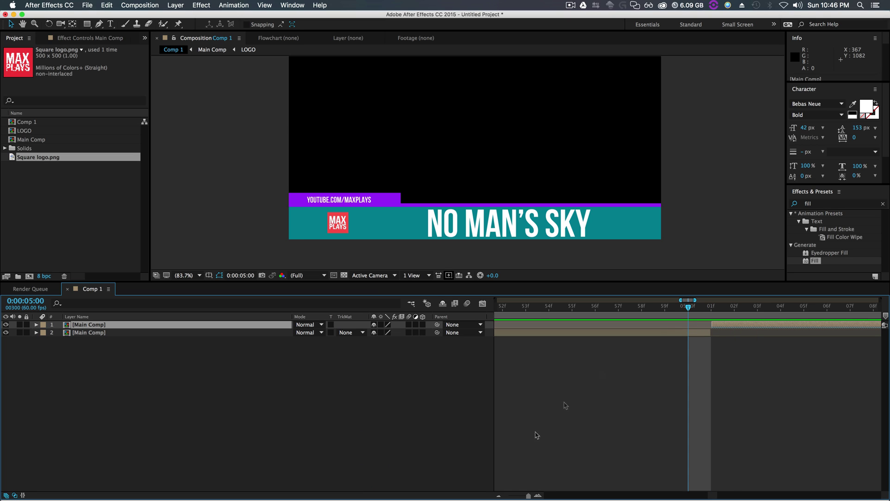
drag(529, 496, 509, 496)
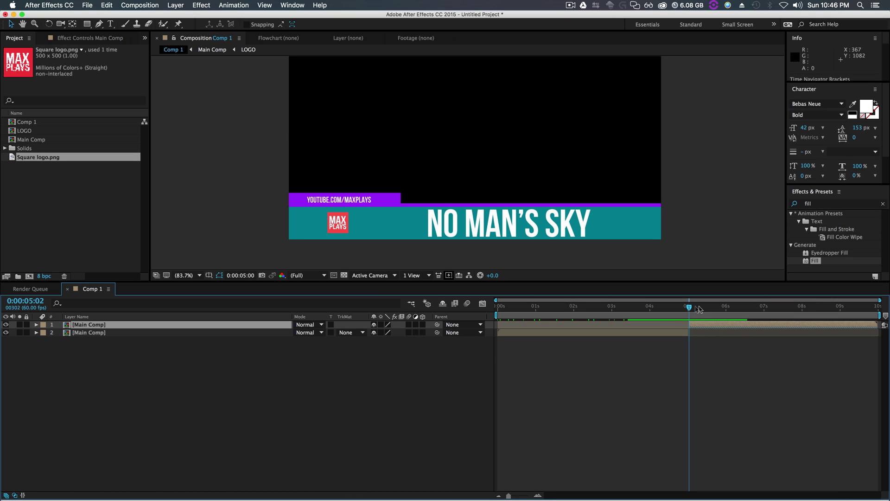
drag(689, 306, 667, 307)
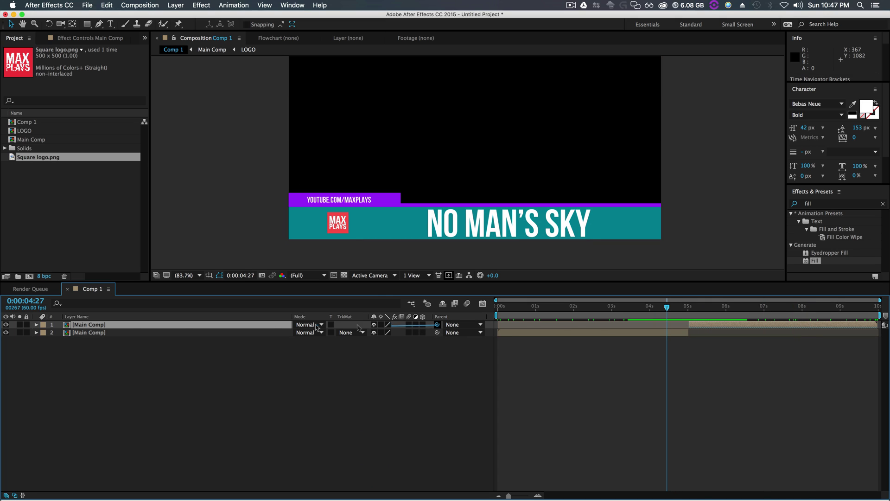
drag(437, 325, 89, 332)
Add Segment_0001.mp4 gameplay footage to the timeline beneath both Main Comp layers.
drag(420, 223, 434, 171)
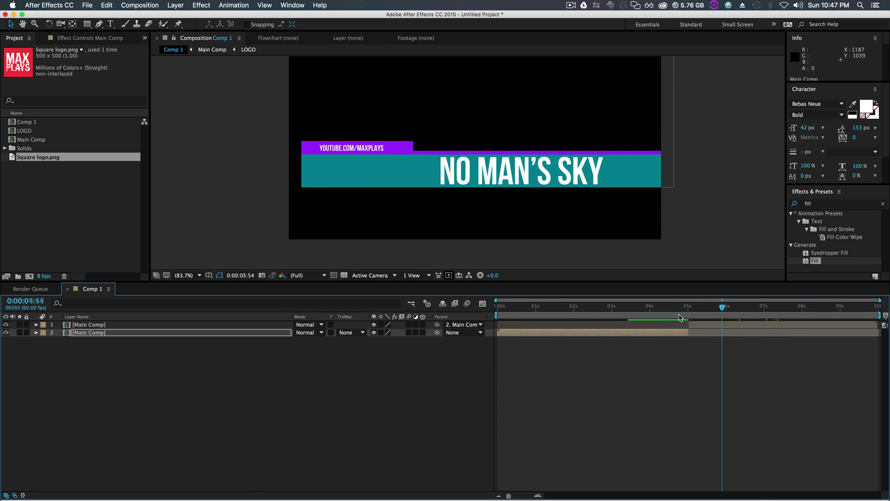
key(super+z)
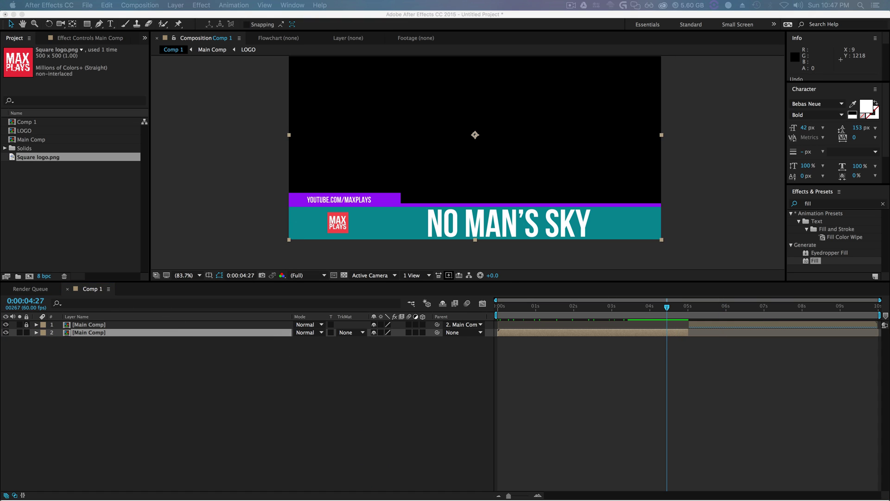
drag(152, 500, 307, 391)
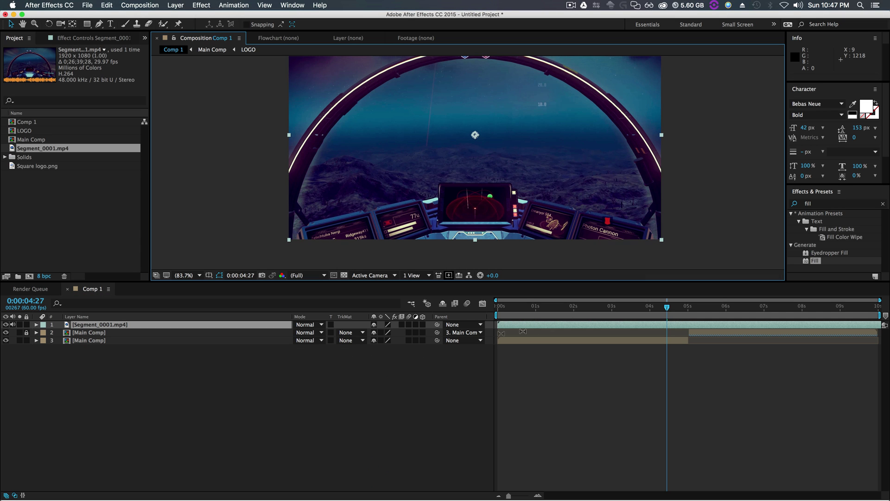
drag(101, 327, 113, 352)
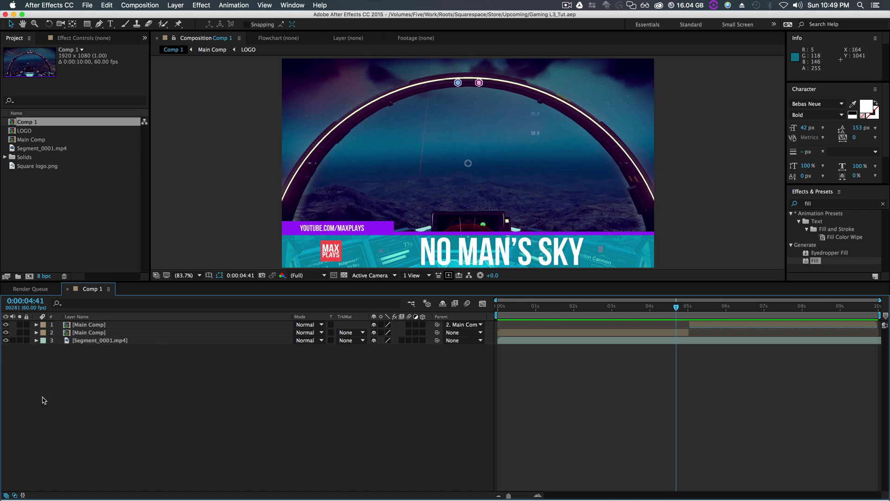
In Main Comp, fit an elliptical mask to the LOGO layer to crop it circular, then return to Comp 1.
double_click(132, 332)
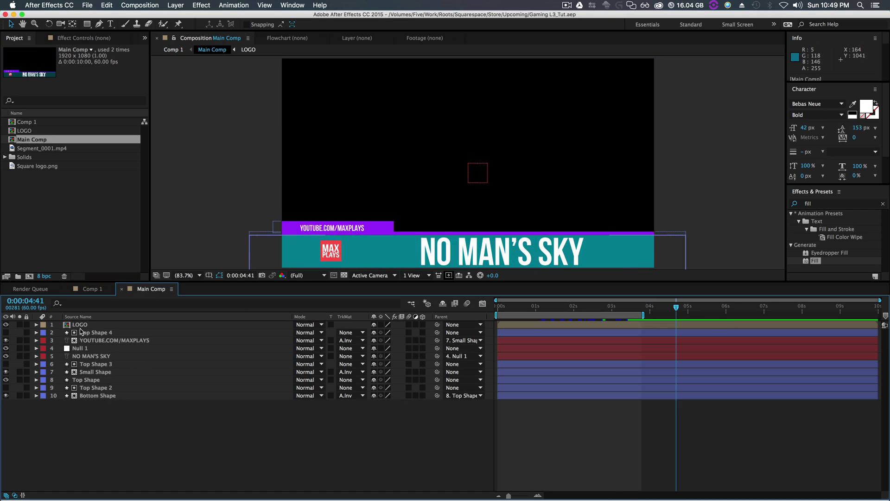
click(133, 327)
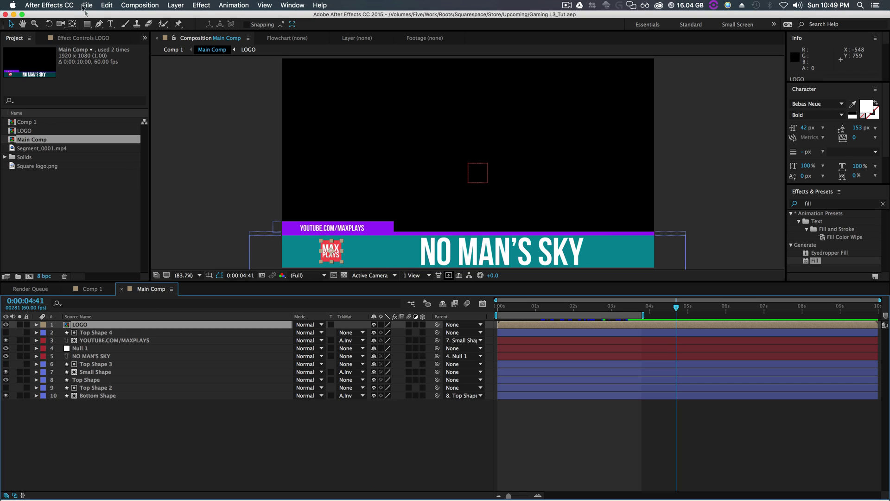
drag(86, 24, 114, 45)
double_click(89, 27)
key(v)
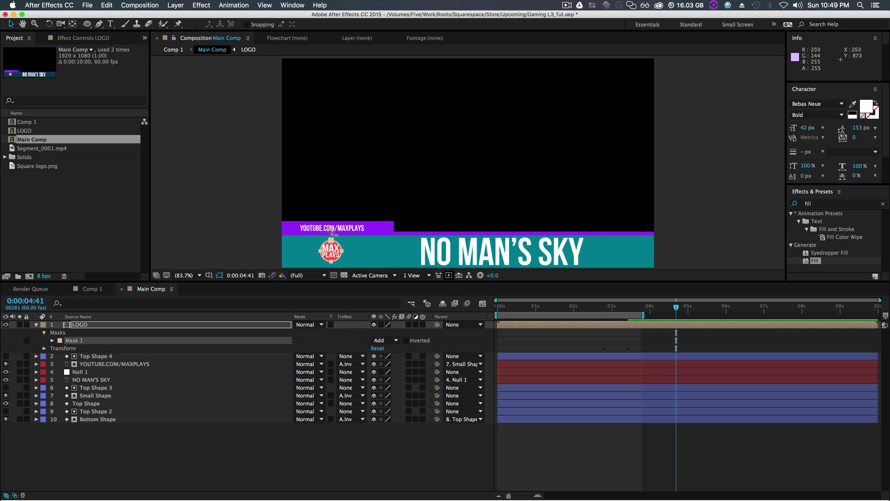
click(342, 469)
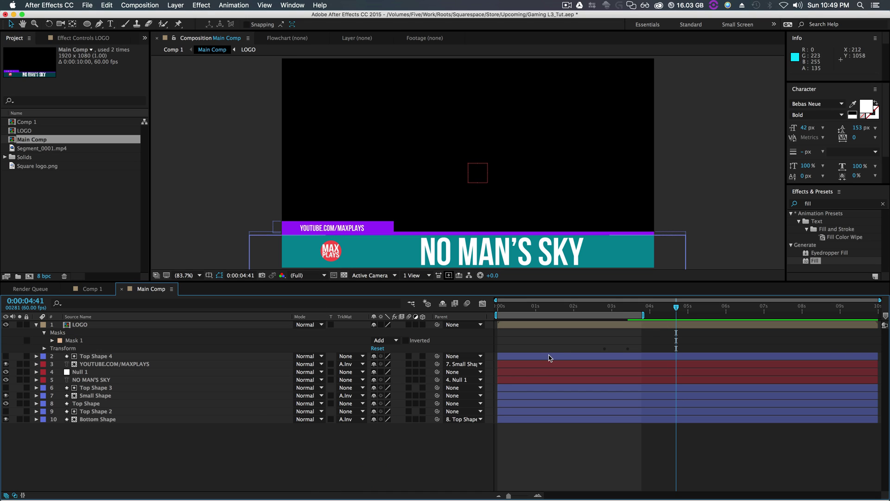
drag(669, 310, 635, 308)
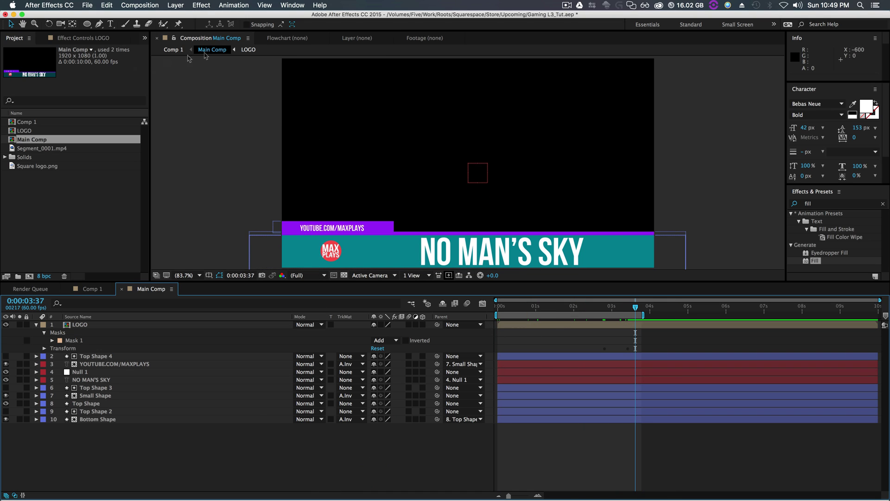
click(173, 49)
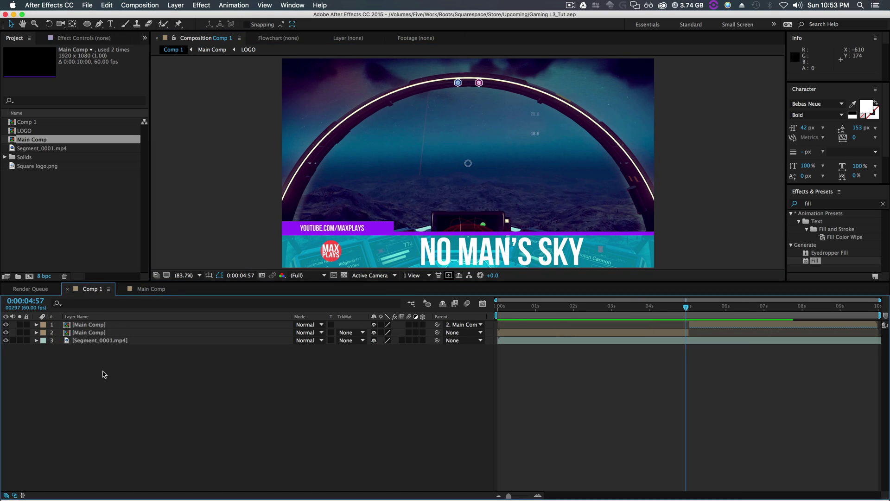
Hide the Segment_0001.mp4 gameplay layer and add Comp 1 to the render queue.
click(93, 340)
click(6, 340)
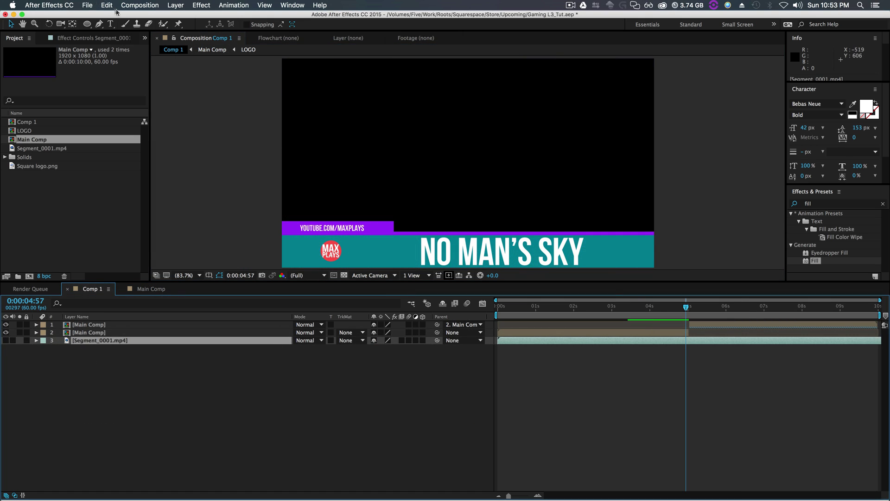
click(128, 5)
click(152, 80)
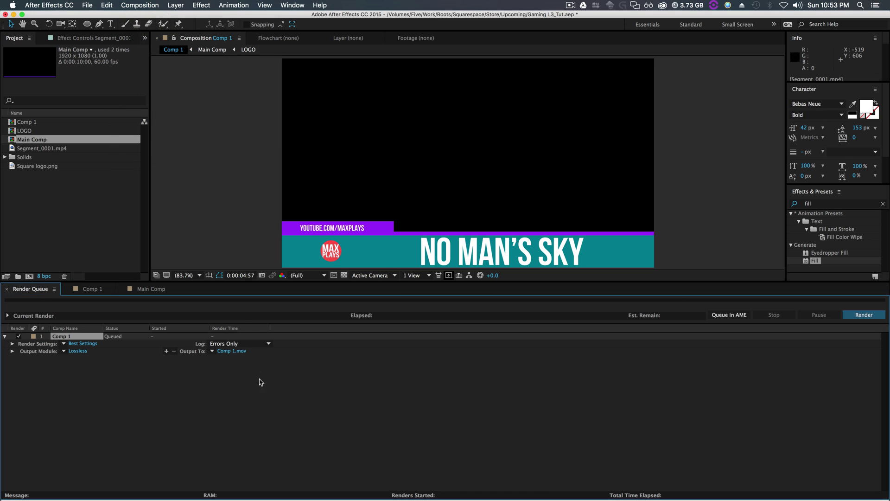
Set the output module channels to RGB + Alpha for transparency.
click(76, 351)
click(257, 201)
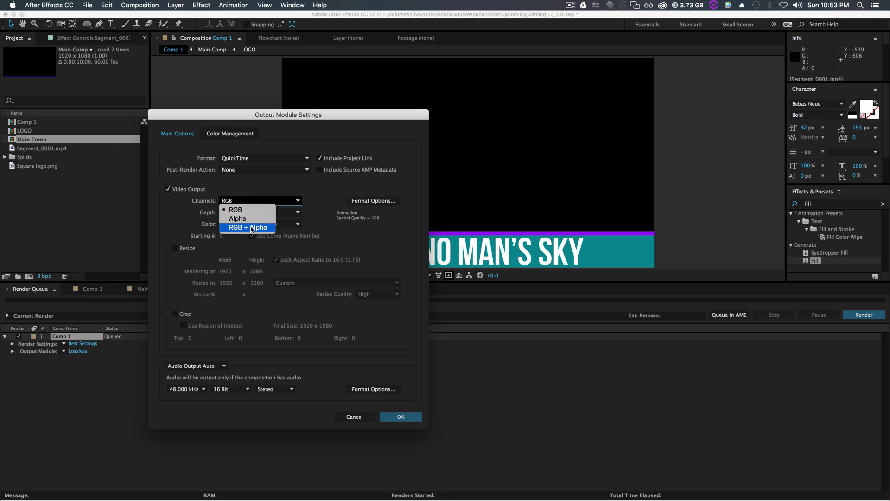
click(254, 229)
click(402, 417)
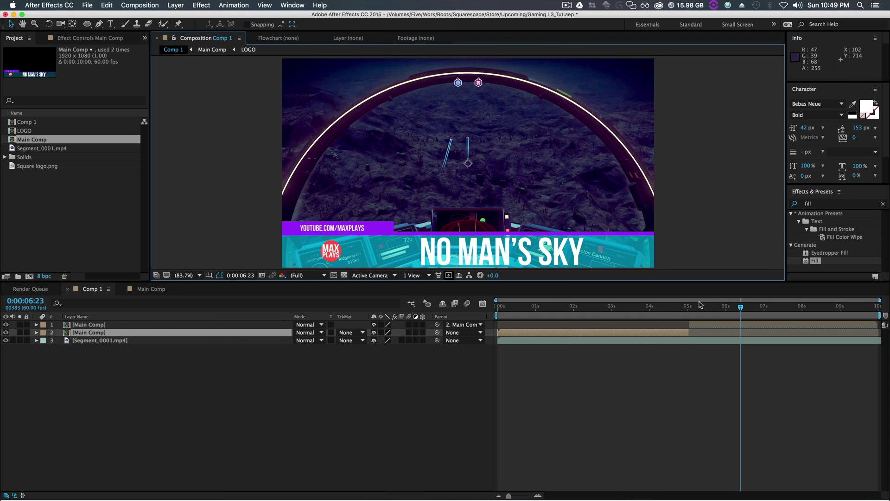
drag(701, 304, 467, 319)
key(space)
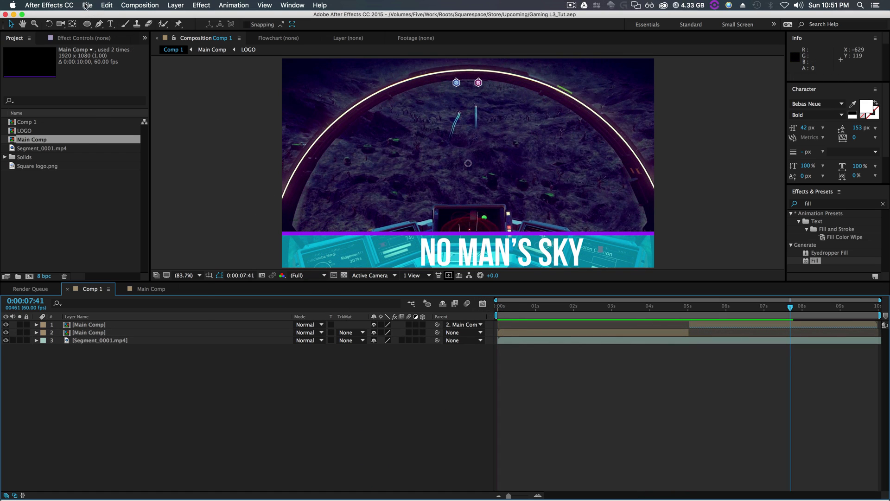
Open the recent project Gaming Lower Thirds Pack_Tutorial.aep and scrub to about 0:00:03:55.
click(86, 5)
mouse_move(107, 34)
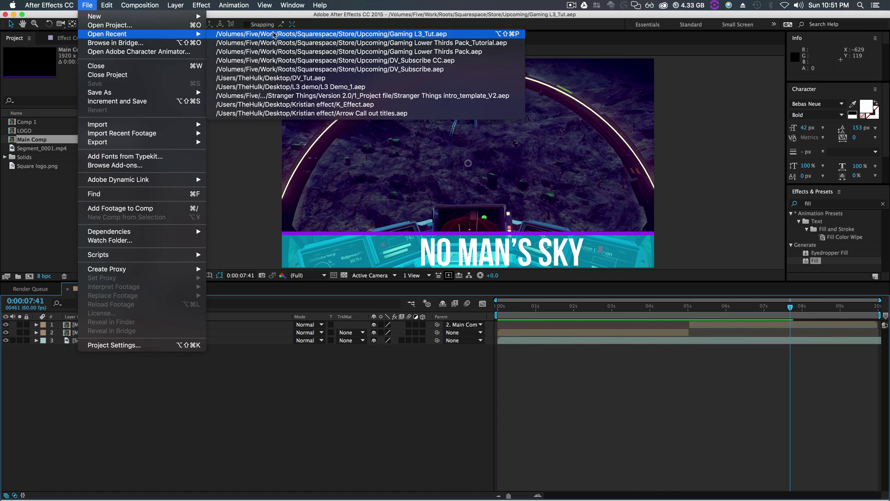
click(417, 41)
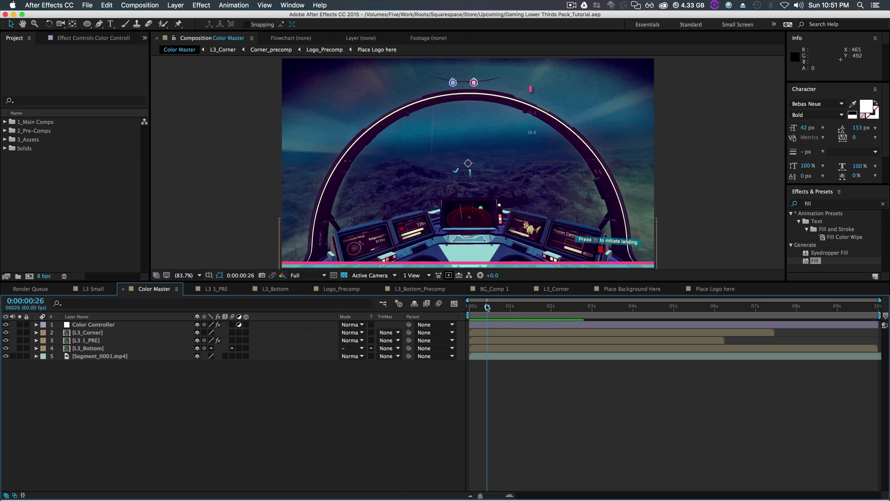
drag(487, 306, 626, 309)
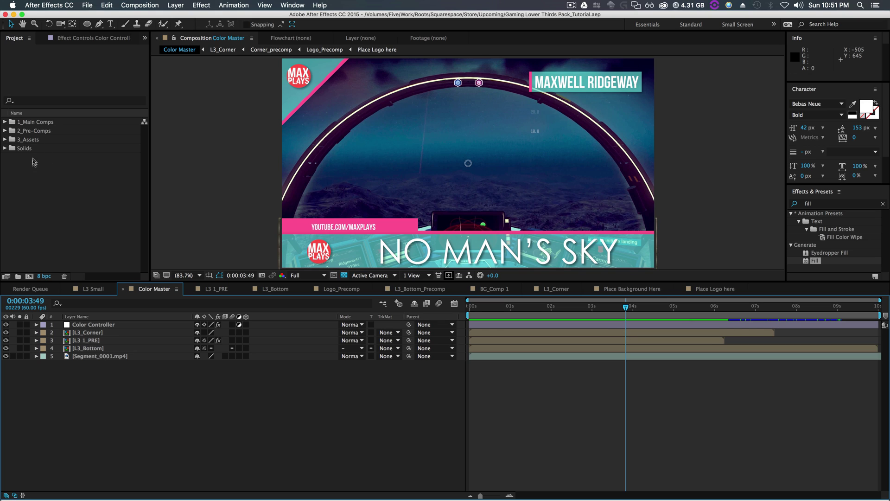
On the Color Controller, set Text Color to 000000 and Main Color to 00FF23.
click(97, 325)
click(55, 40)
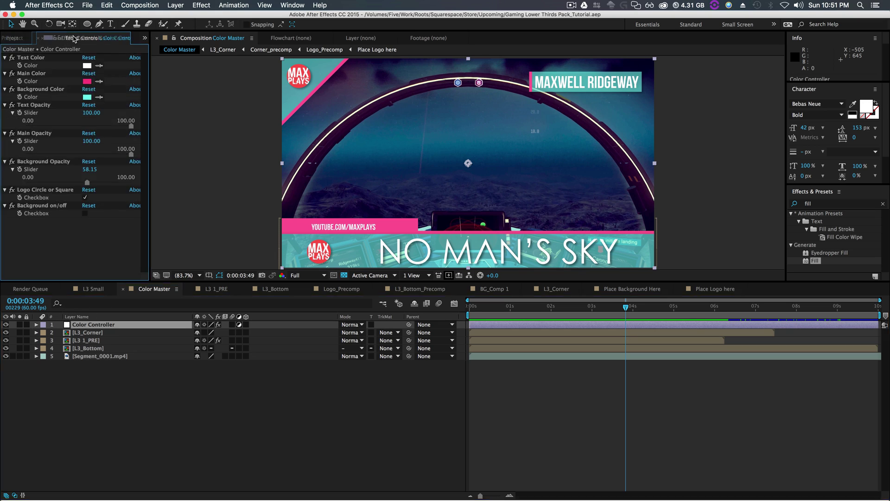
click(86, 66)
text(000000)
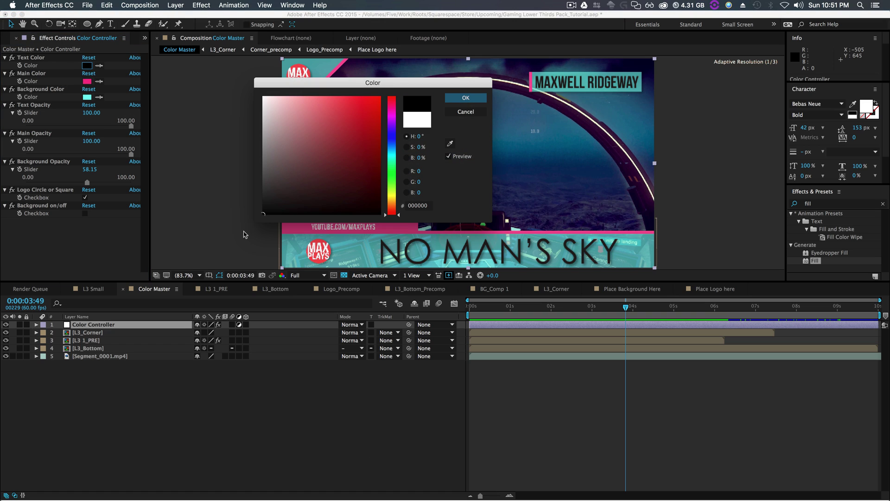
click(460, 98)
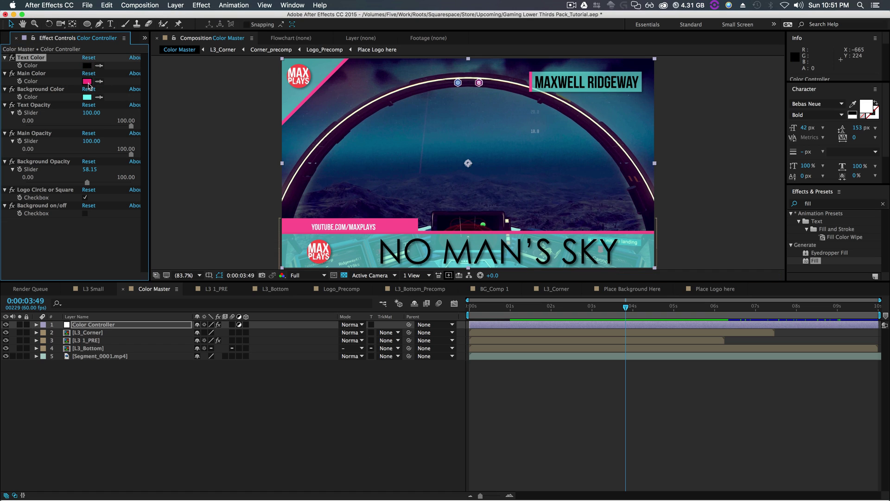
click(87, 82)
text(00FF23)
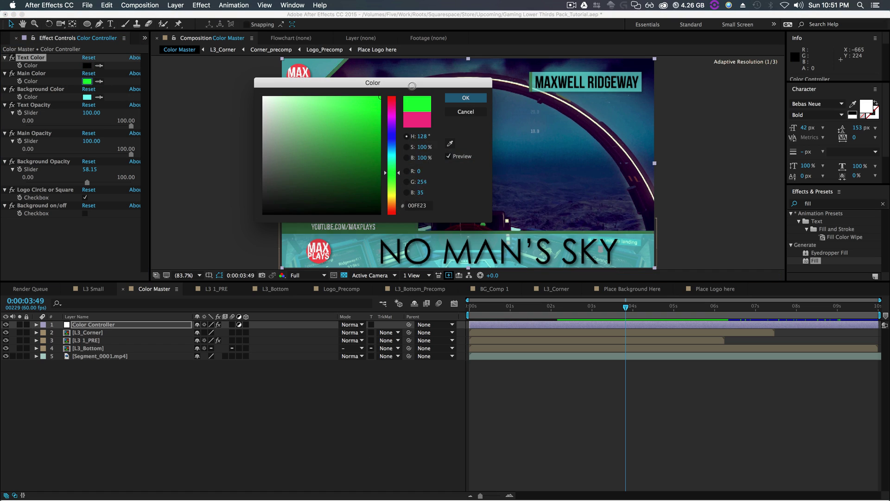
click(466, 100)
Set Background Color to A000FF and Text Color to FFFFFF, then enable Background on/off.
click(87, 96)
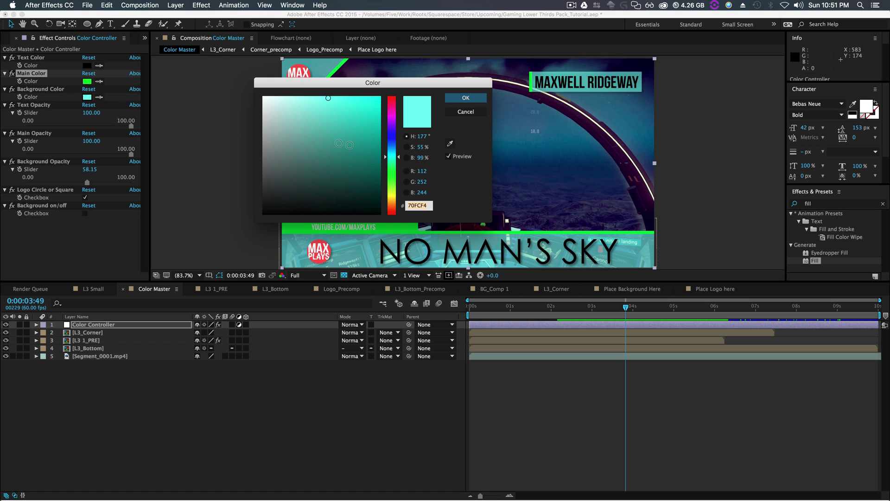
text(A000FF)
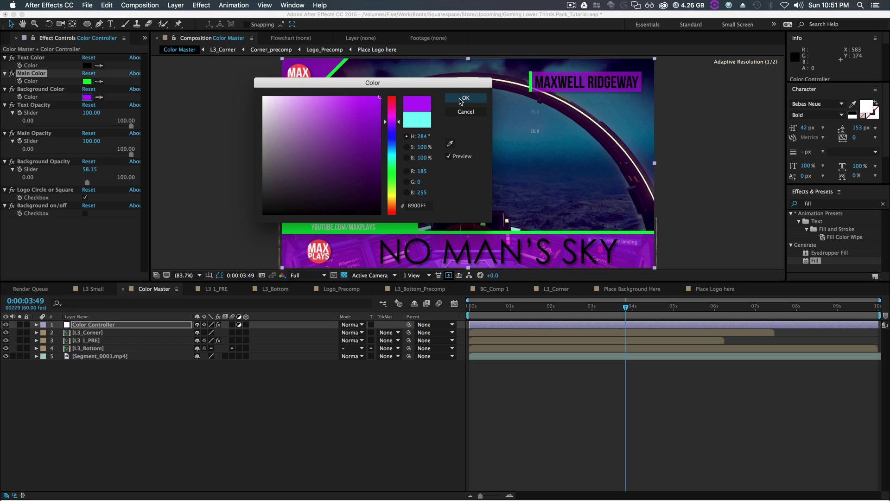
click(466, 97)
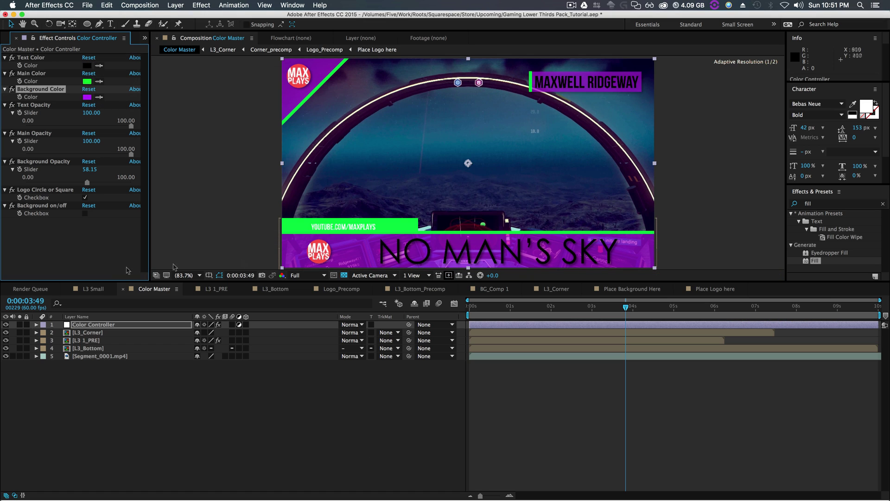
click(87, 65)
text(FFFFFF)
click(465, 98)
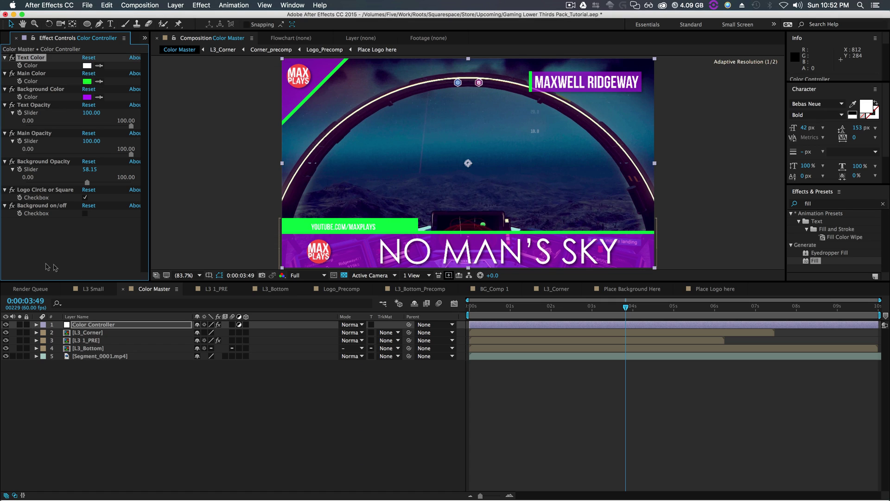
click(75, 232)
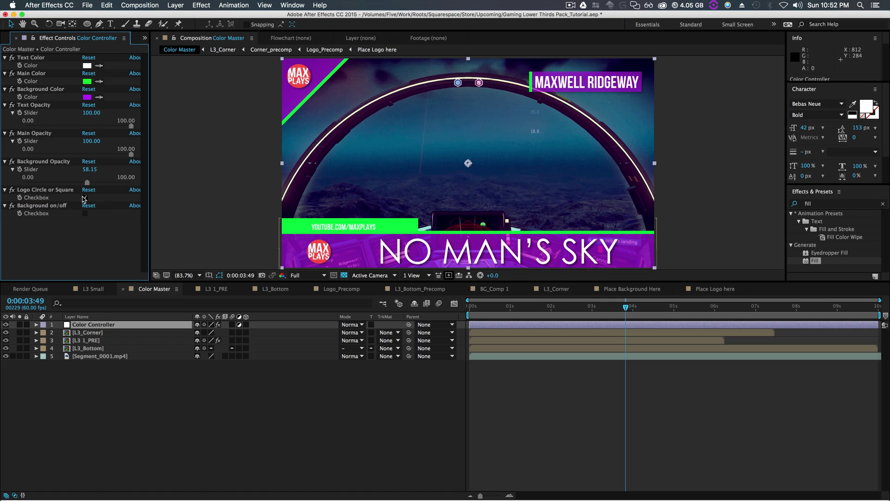
click(85, 198)
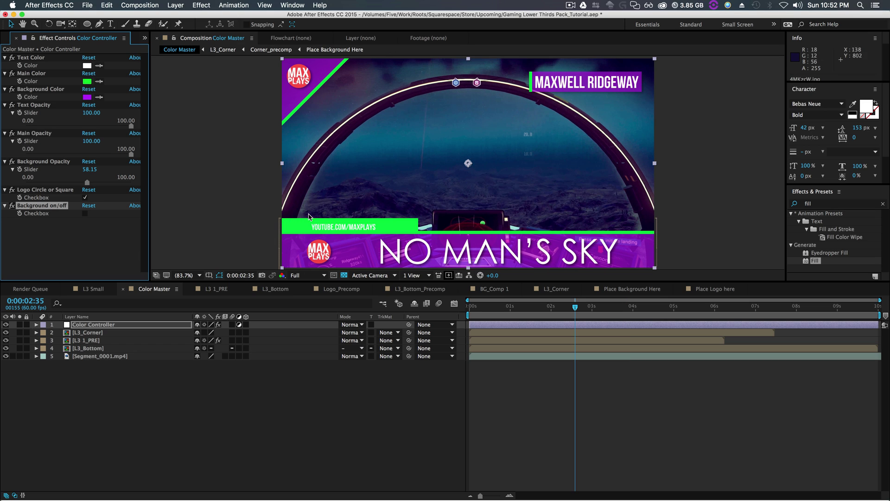
click(85, 214)
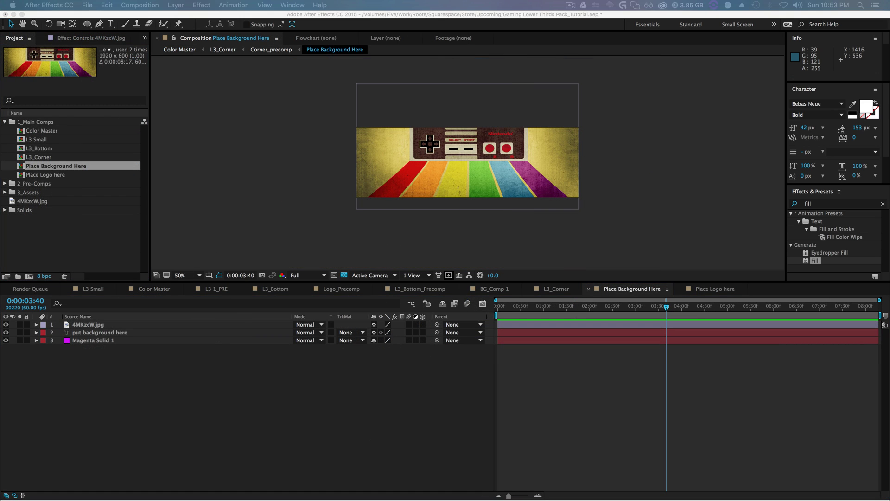
Place 3515_tacos.jpg as the top layer in Place Background Here, then return to Color Master.
drag(802, 495, 163, 345)
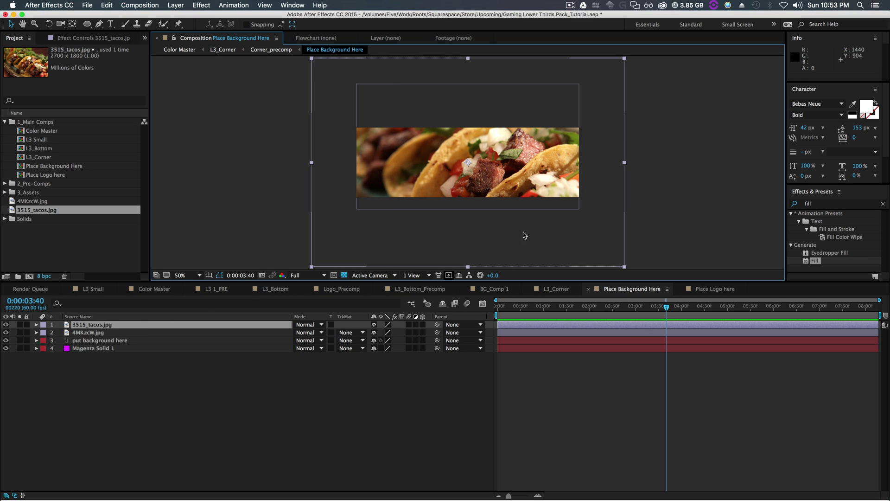
click(179, 50)
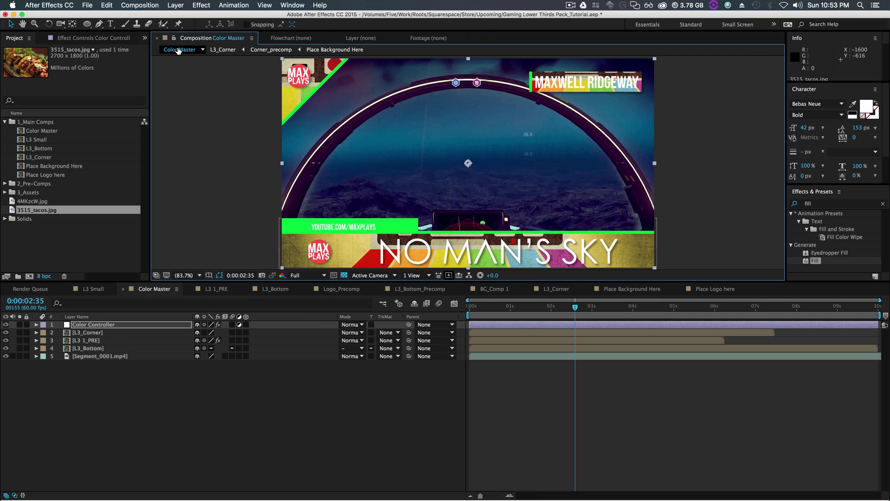